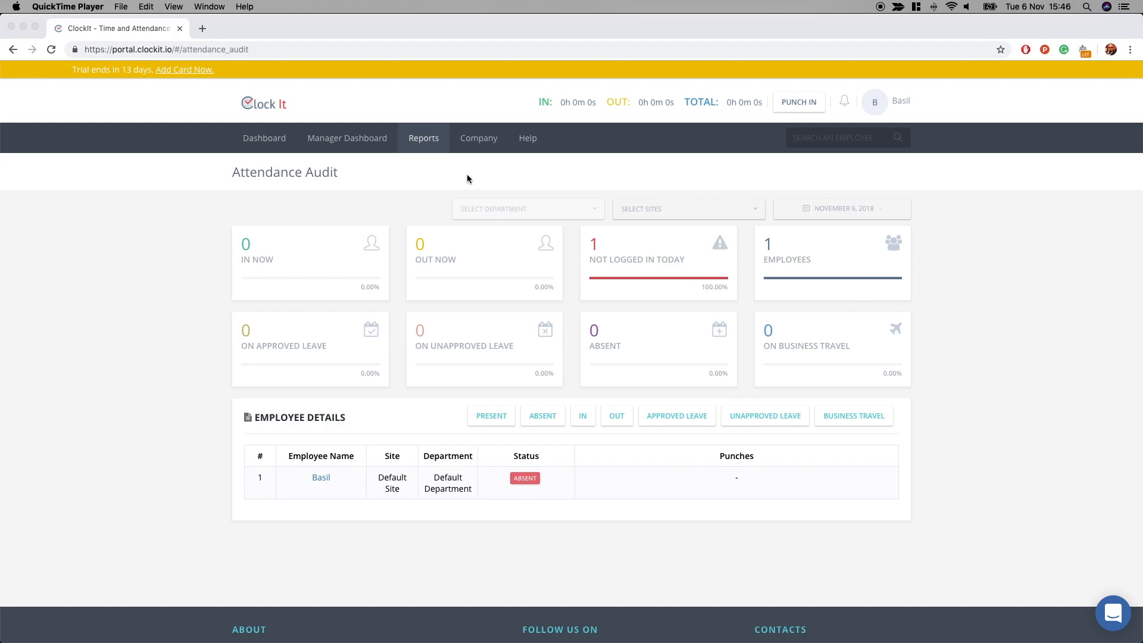
- Go to Company > Manage Users and begin a new employee entry with ADD NEW
click(453, 176)
click(479, 138)
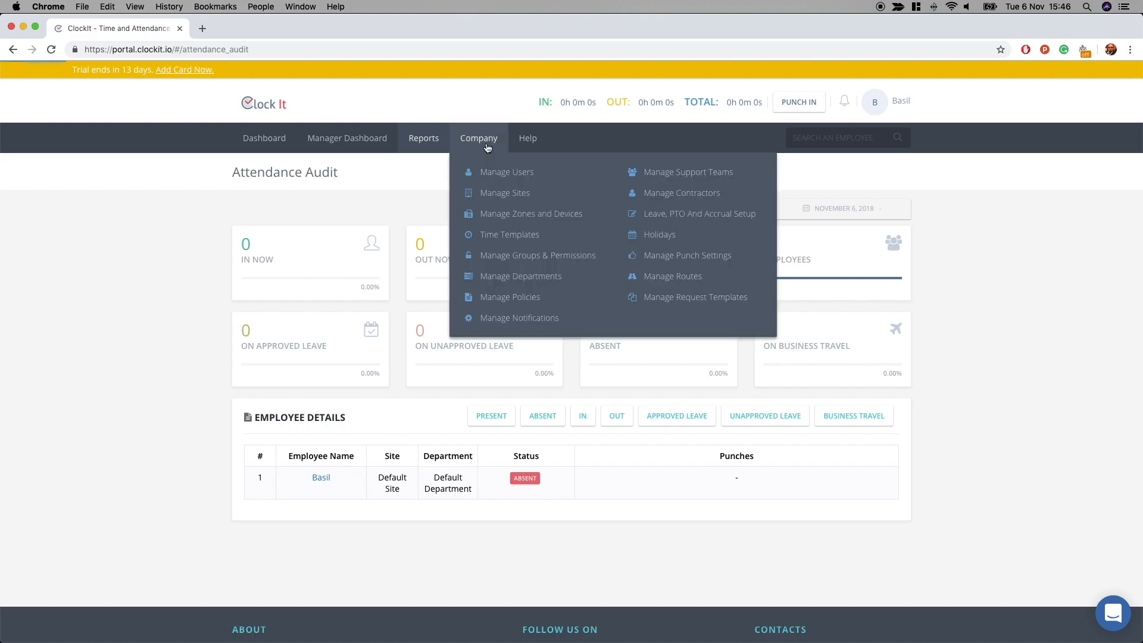
click(489, 173)
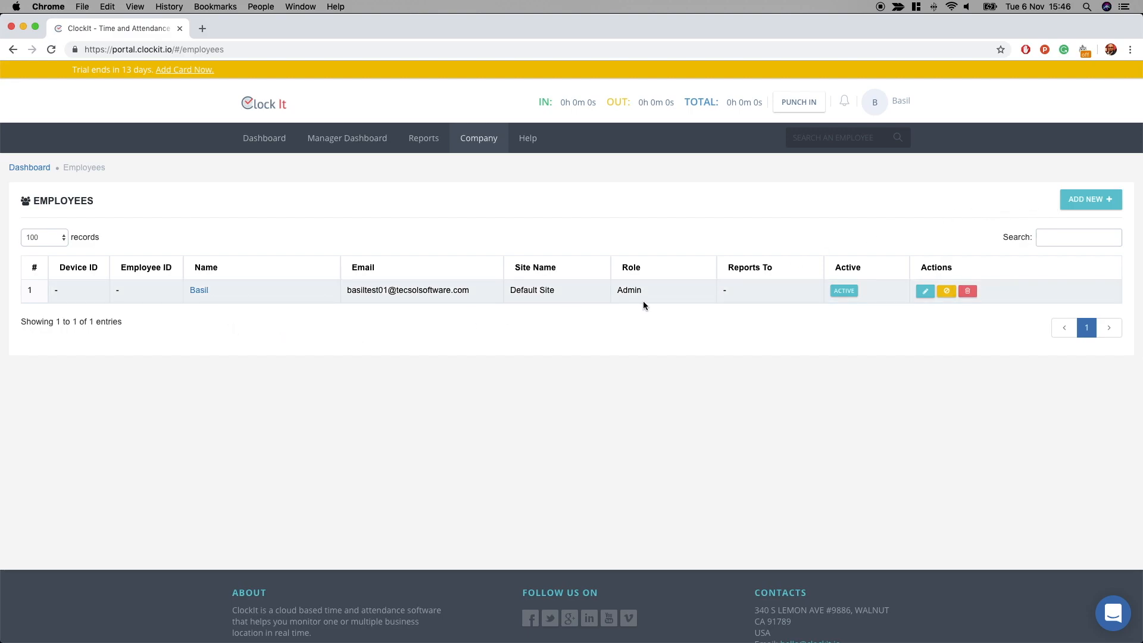
click(1103, 201)
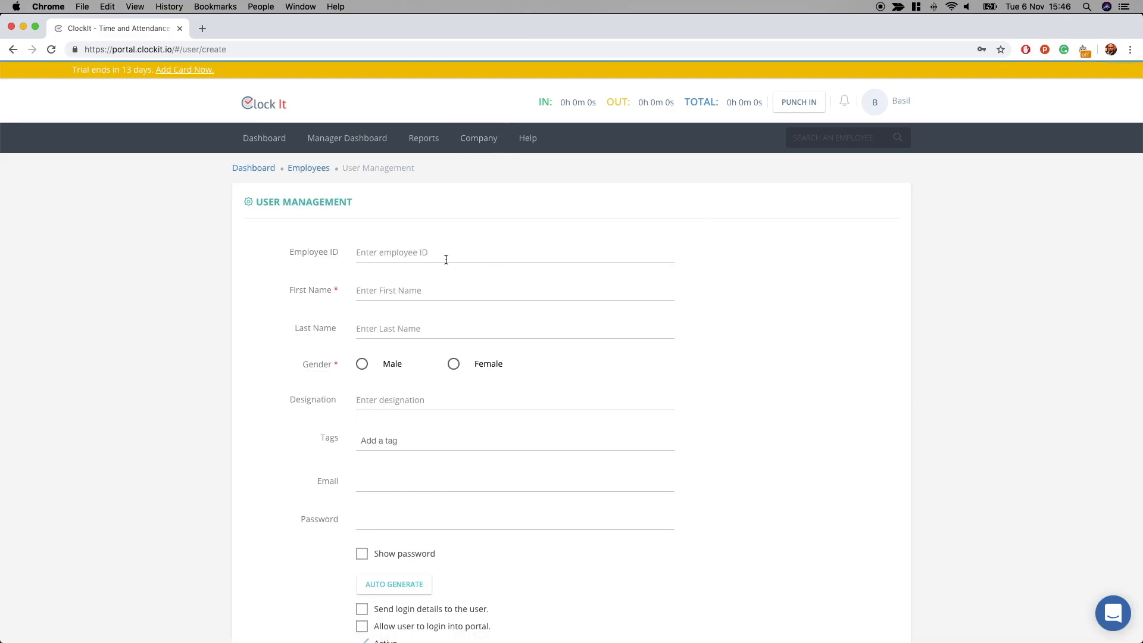
- Enter the employee ID, first and last name, gender Male, and designation Actor
click(446, 260)
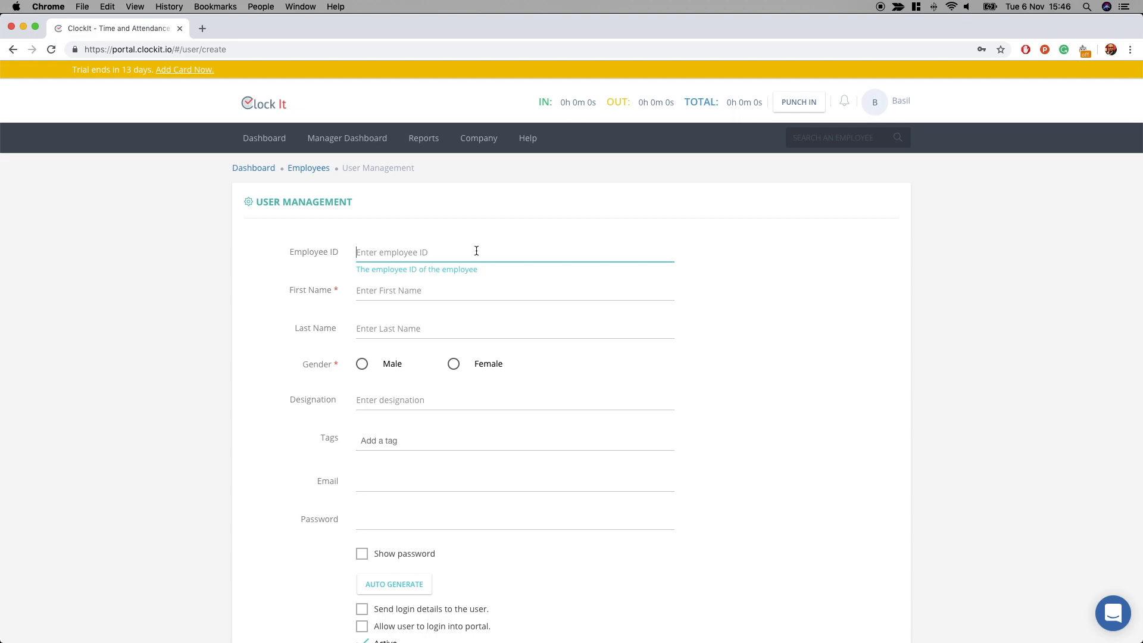
text(01AB)
key(Tab)
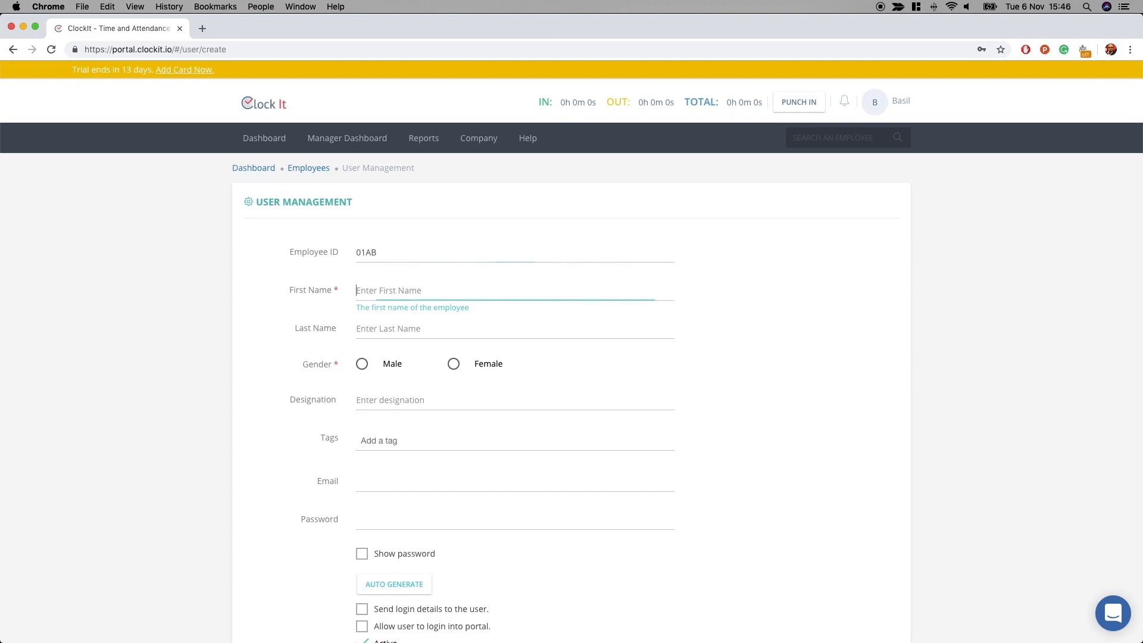
text(Tom)
key(Tab)
text(Hanks)
key(Tab)
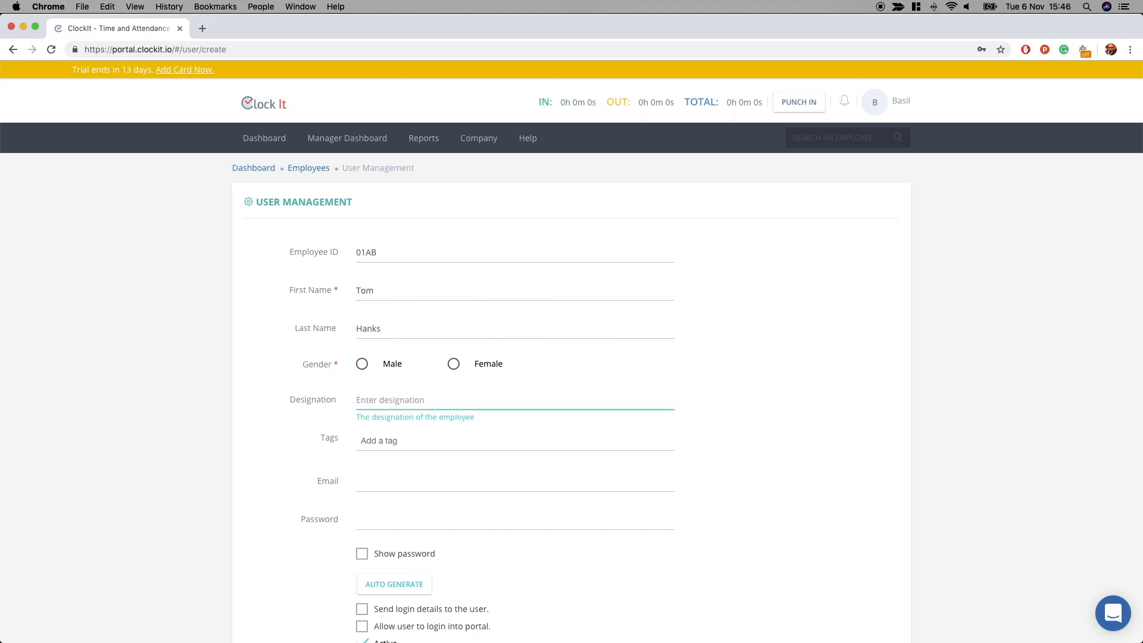
click(362, 364)
click(373, 399)
text(Actor)
- Add the tags Movies and Action to the new employee
scroll(373, 398, down, 2)
click(388, 374)
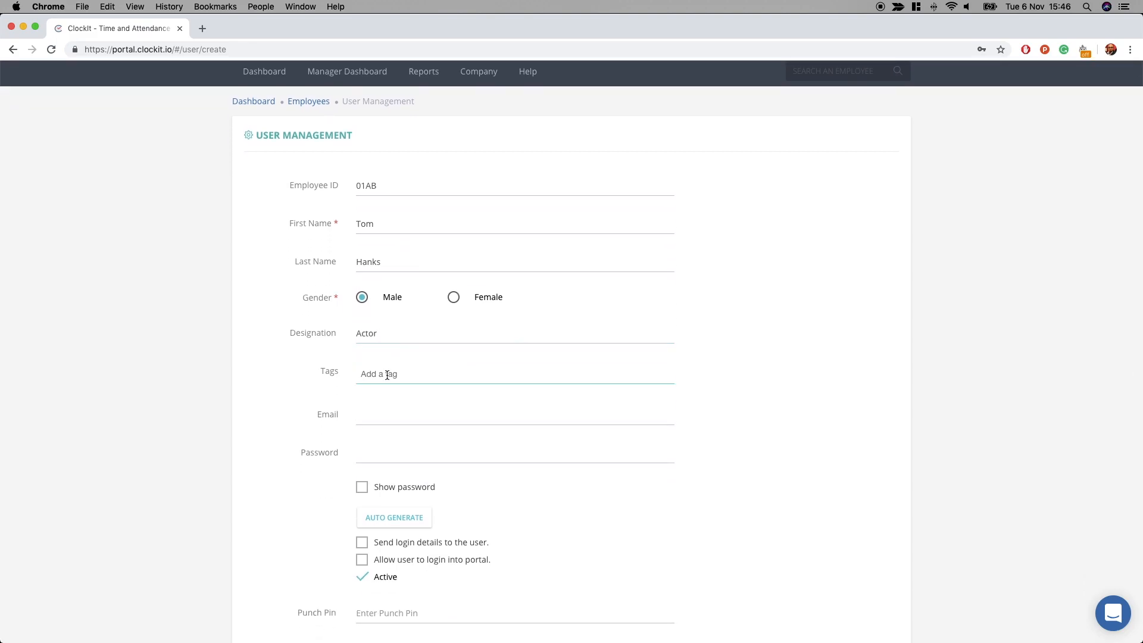
text(mo)
key(BackSpace)
key(BackSpace)
text(Movies)
key(Return)
text(Action)
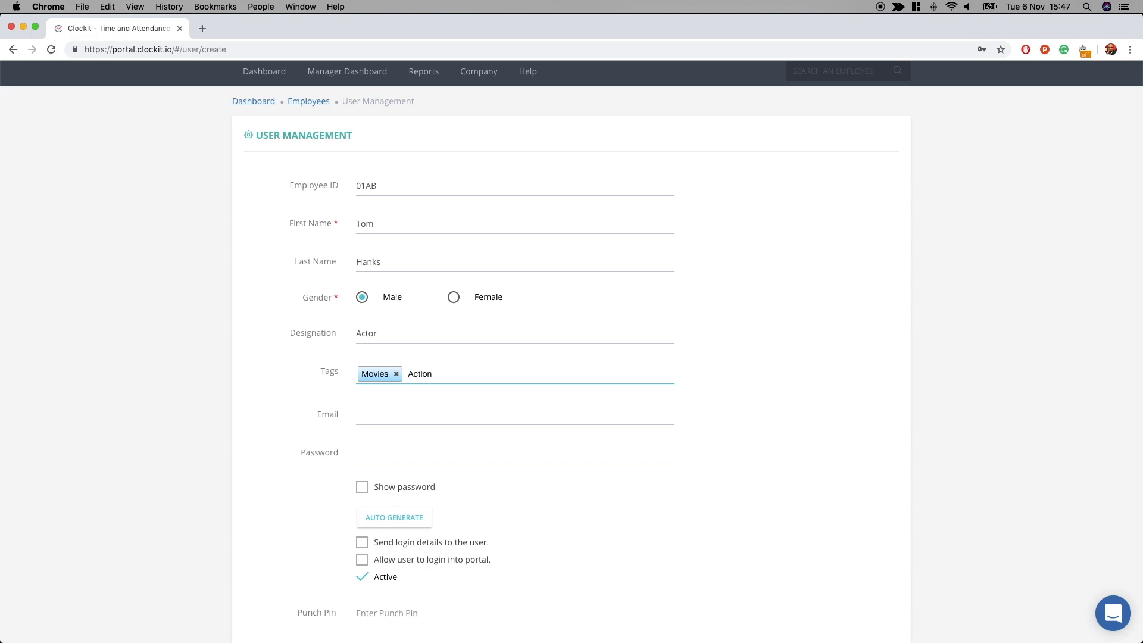
key(Return)
- Fill in the employee's e-mail address and an eight-digit account password
click(426, 417)
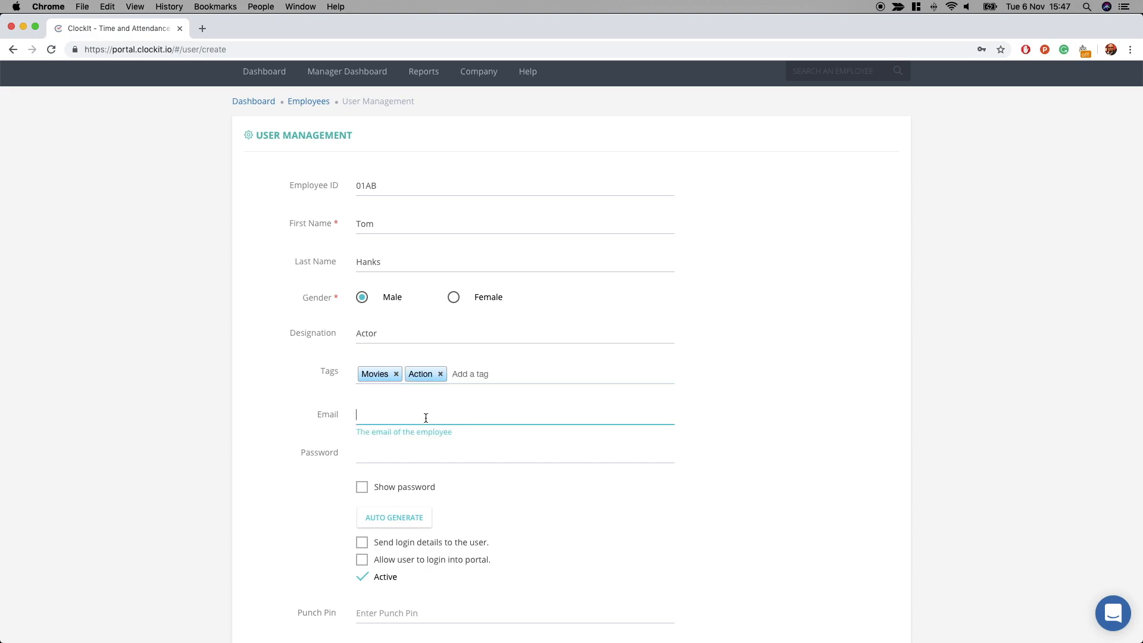
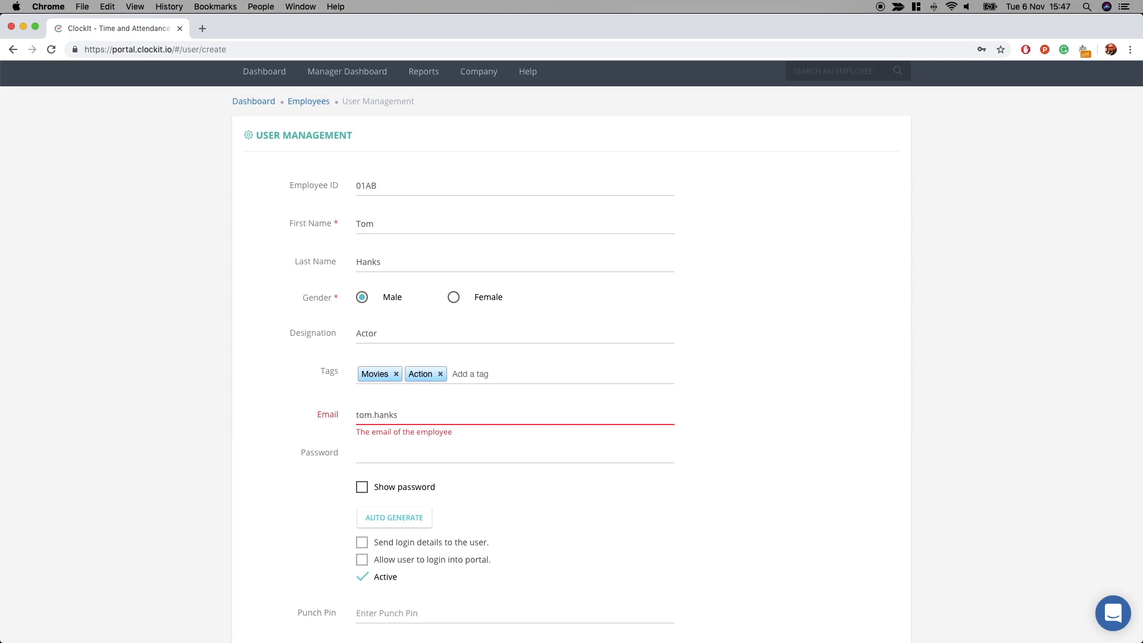
key(Tab)
scroll(429, 417, down, 1)
scroll(430, 417, down, 3)
text(12345)
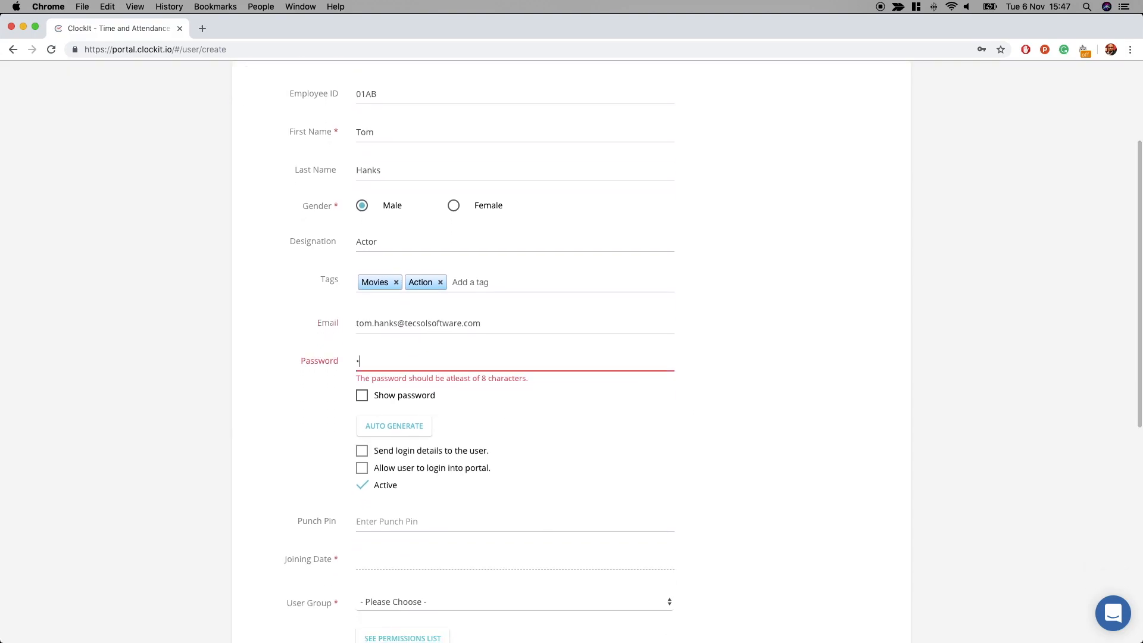
text(678)
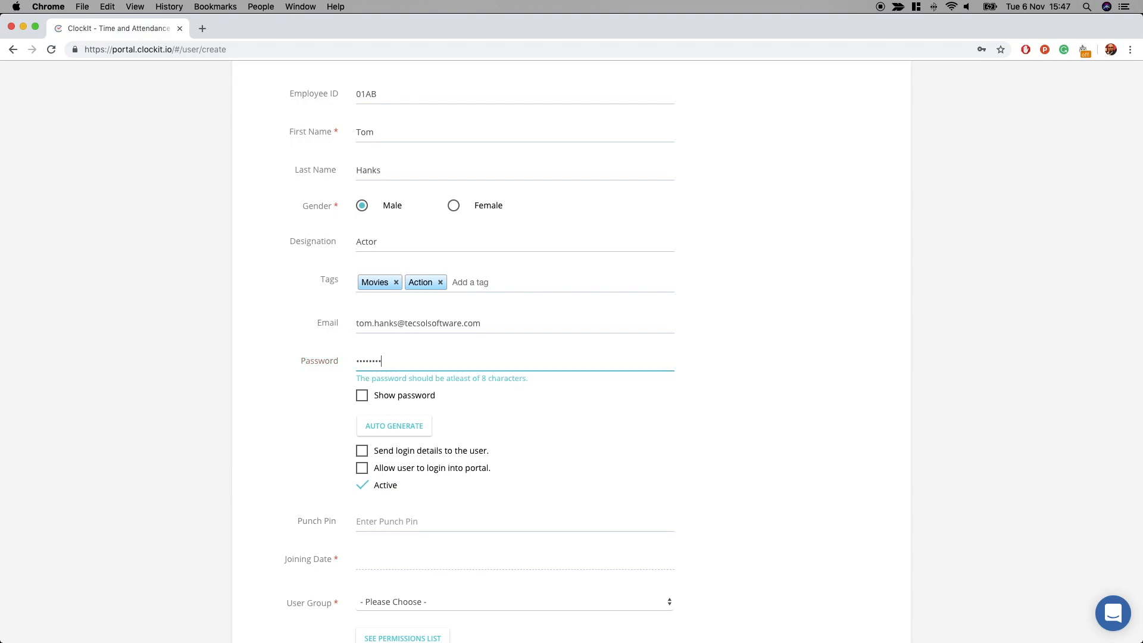
scroll(727, 438, down, 2)
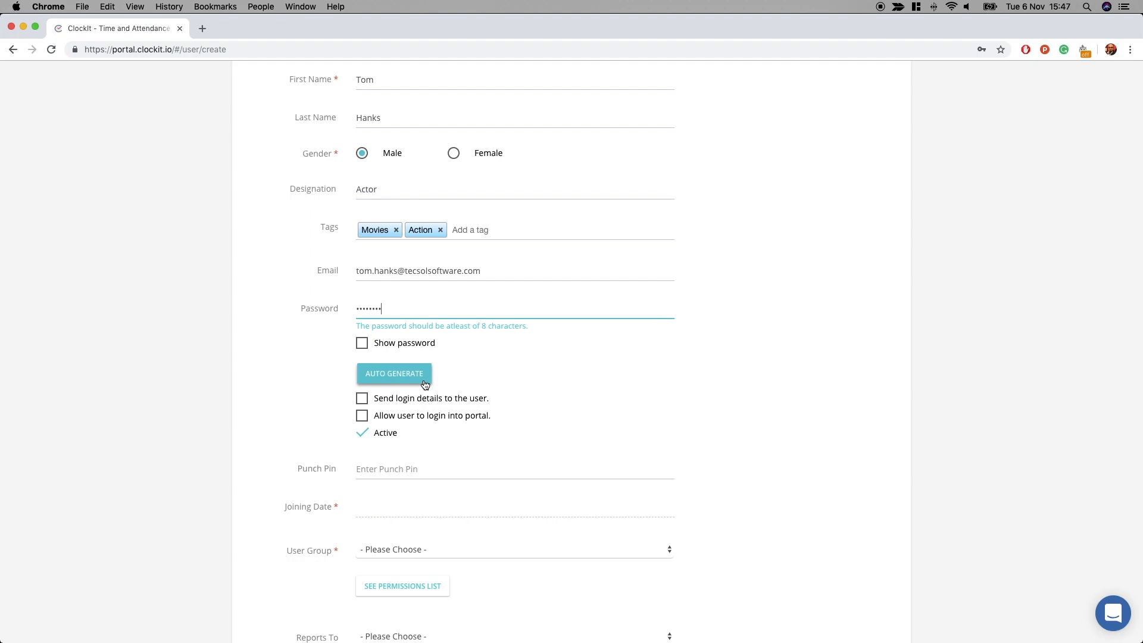
scroll(440, 381, down, 2)
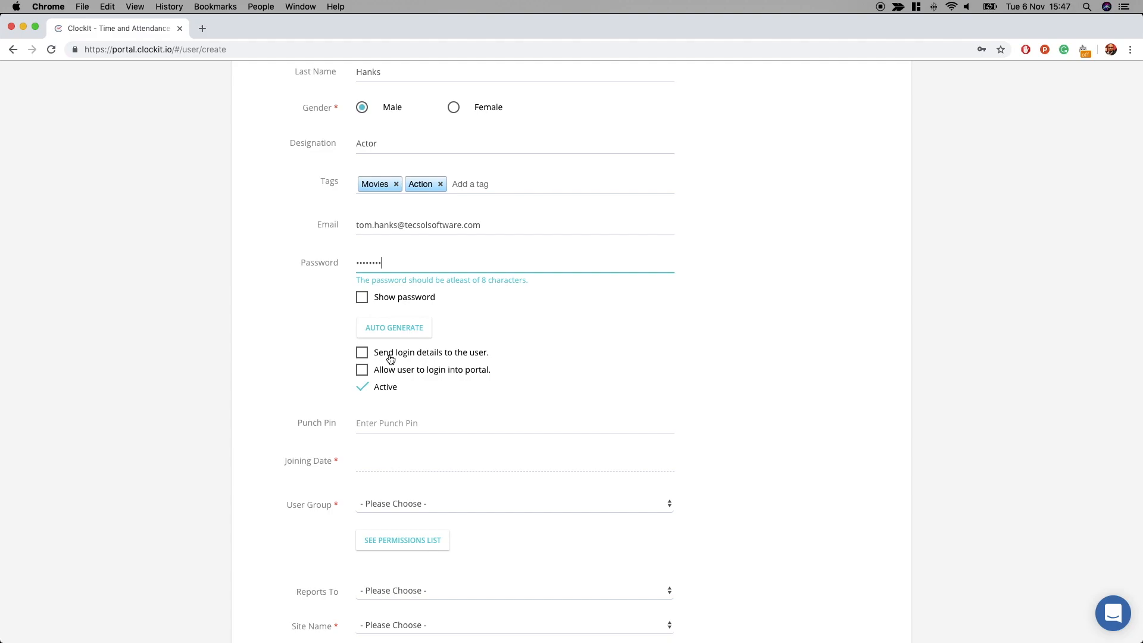
- Allow portal login, enter a punch PIN, and set joining date to November 1, 2018
click(362, 371)
scroll(509, 387, down, 1)
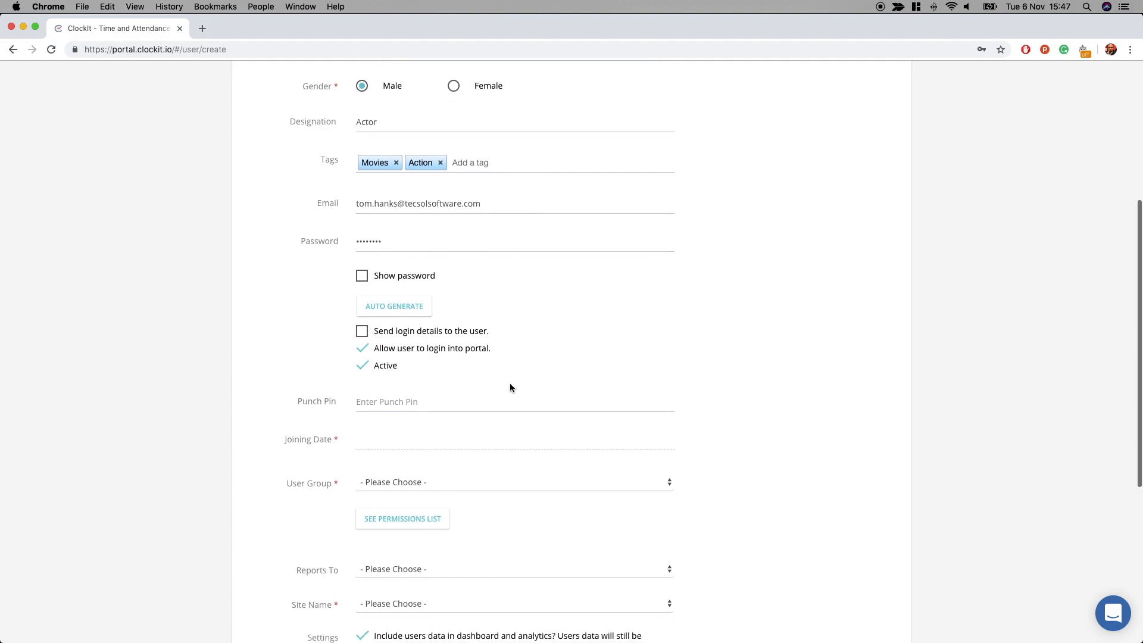
scroll(503, 371, down, 2)
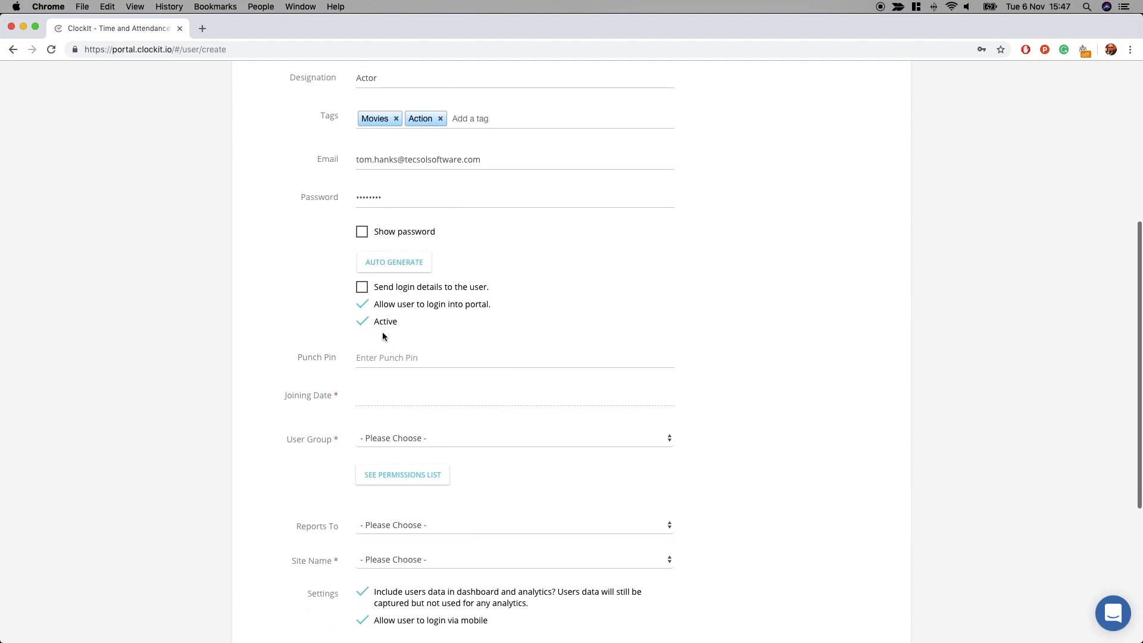
click(396, 358)
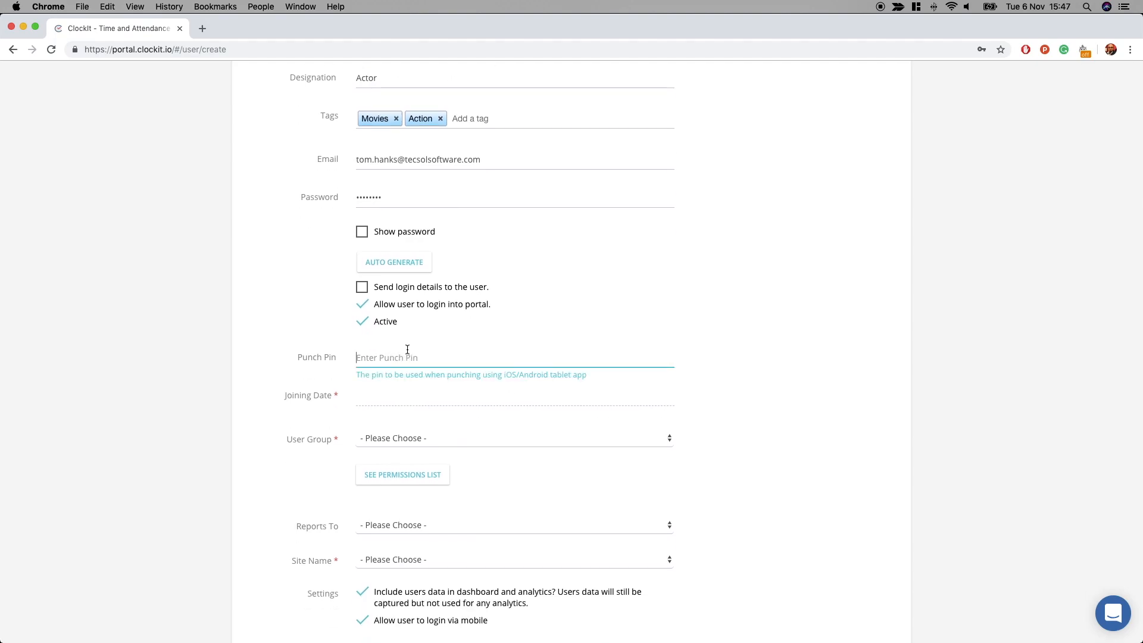
text(0000)
scroll(405, 358, down, 1)
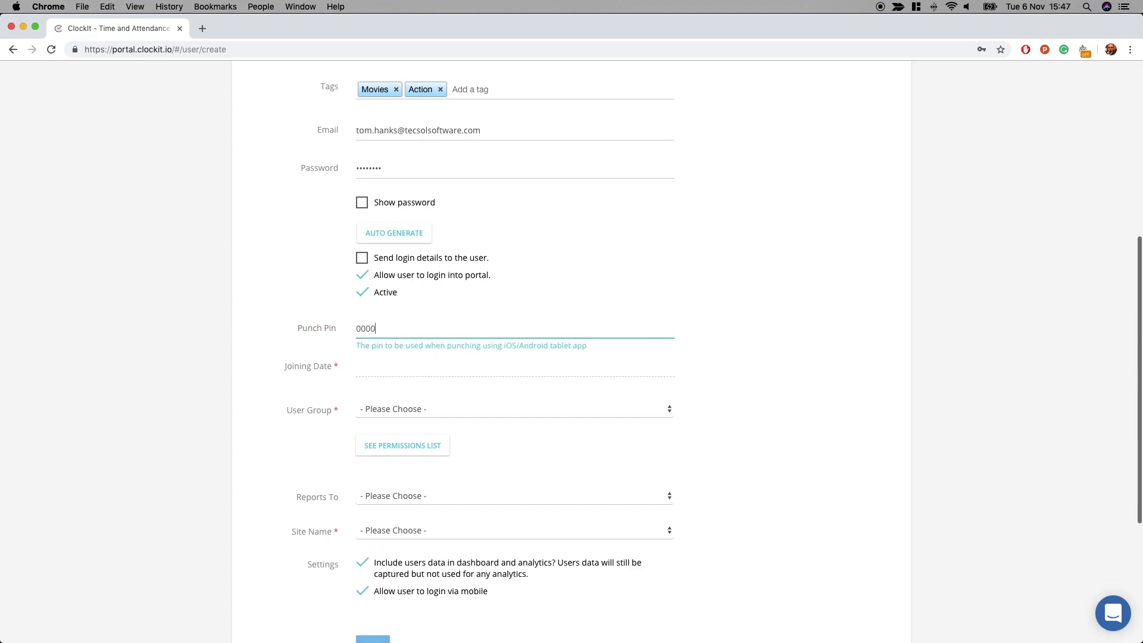
click(405, 368)
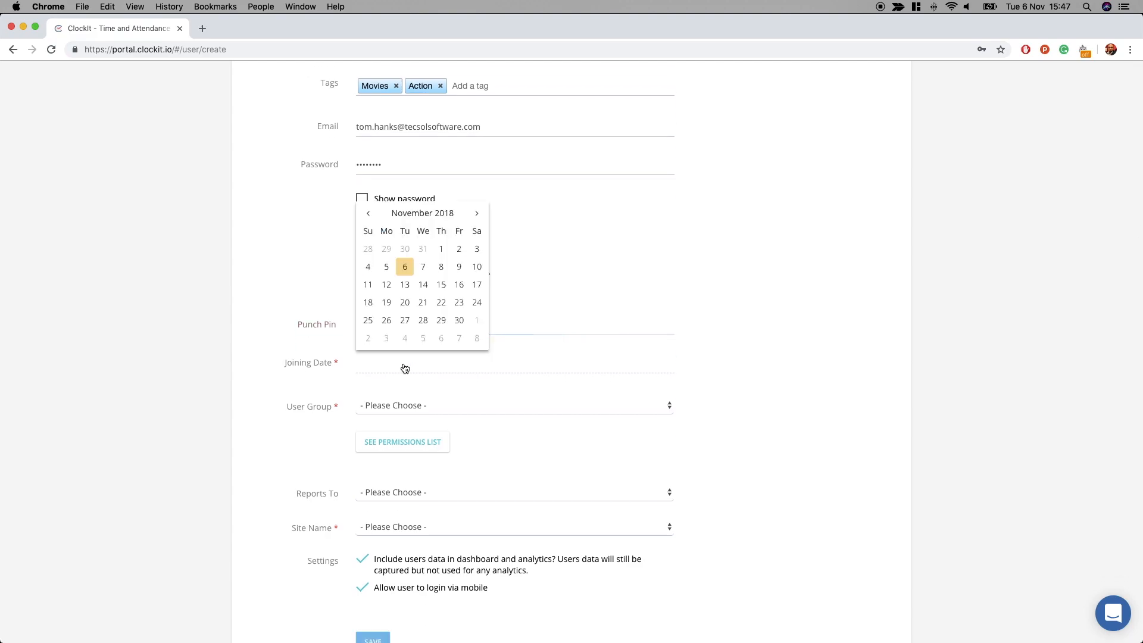
click(442, 249)
- Assign the Employee group, the admin as Reports To manager, and Default Site
scroll(476, 337, down, 2)
click(477, 337)
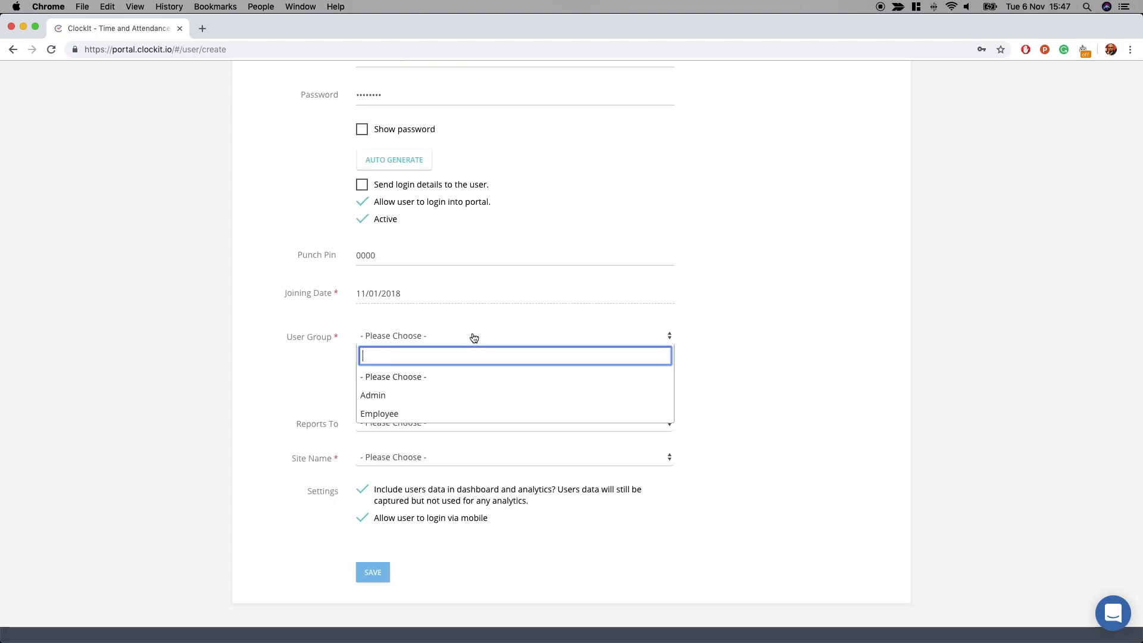
click(475, 412)
scroll(723, 387, down, 1)
click(448, 423)
click(383, 479)
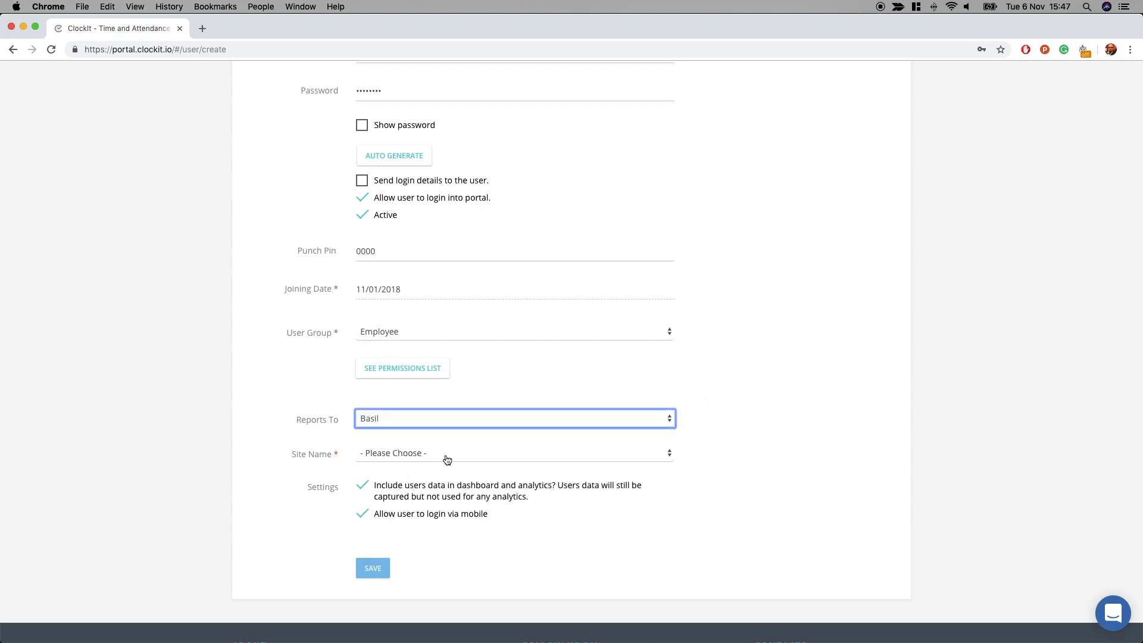
click(449, 453)
click(403, 511)
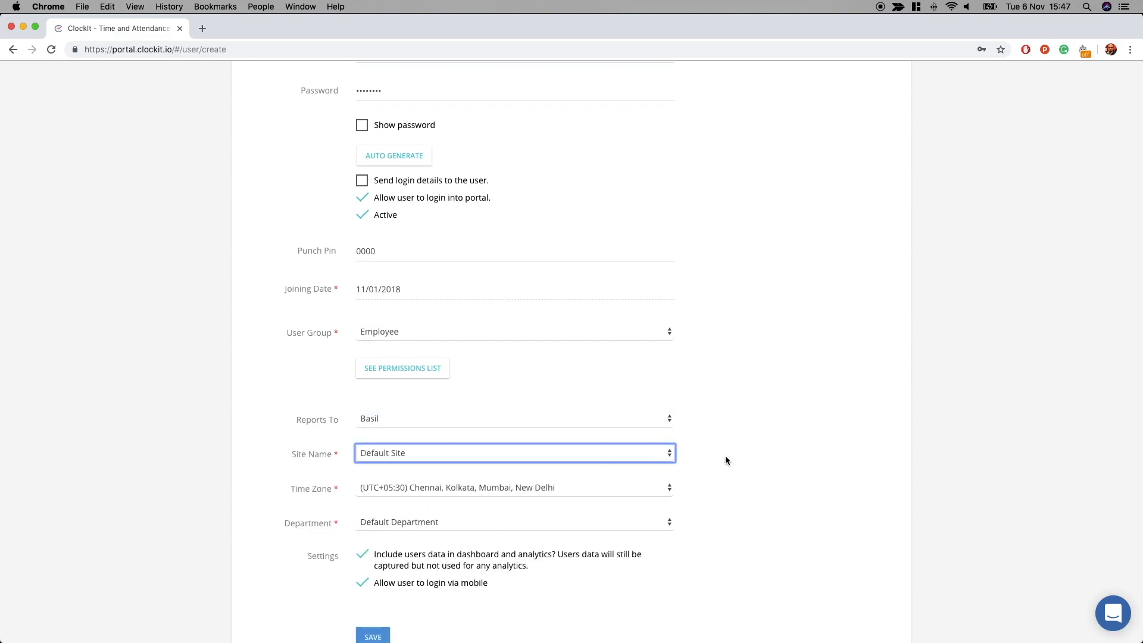
scroll(720, 455, down, 3)
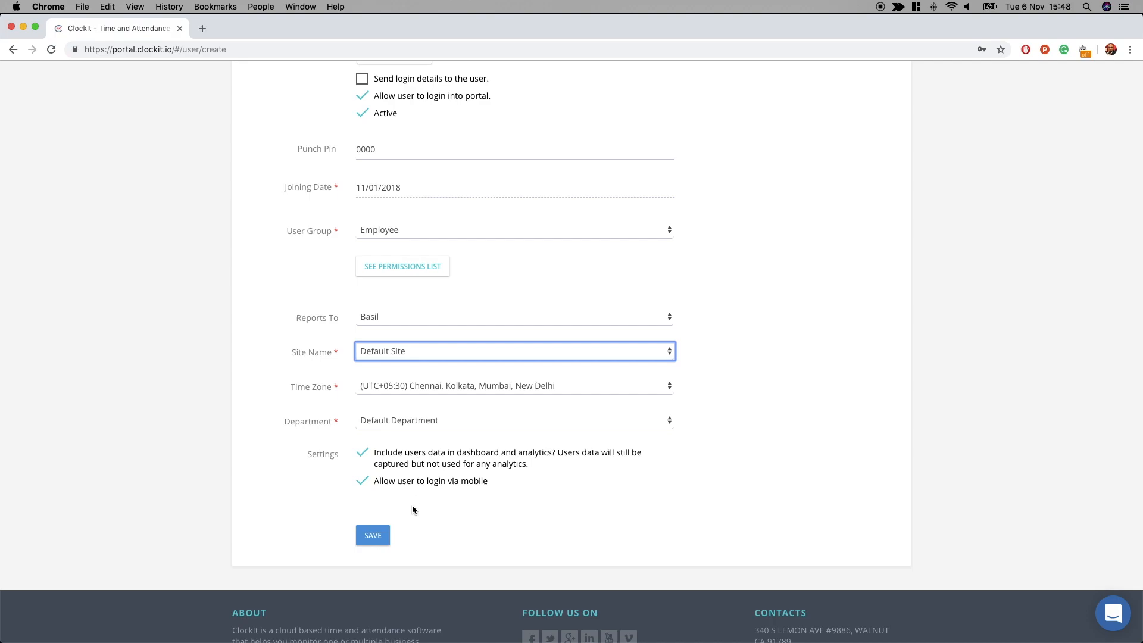
- Save the new employee, dismiss the password prompt, and return to Attendance Audit
click(385, 539)
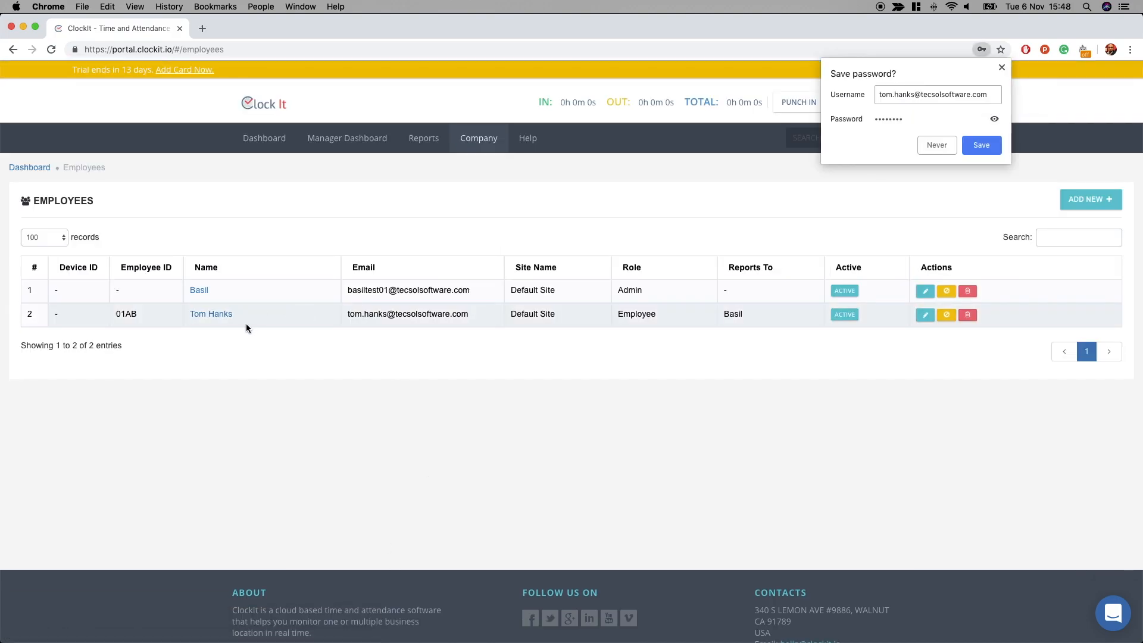
click(1002, 67)
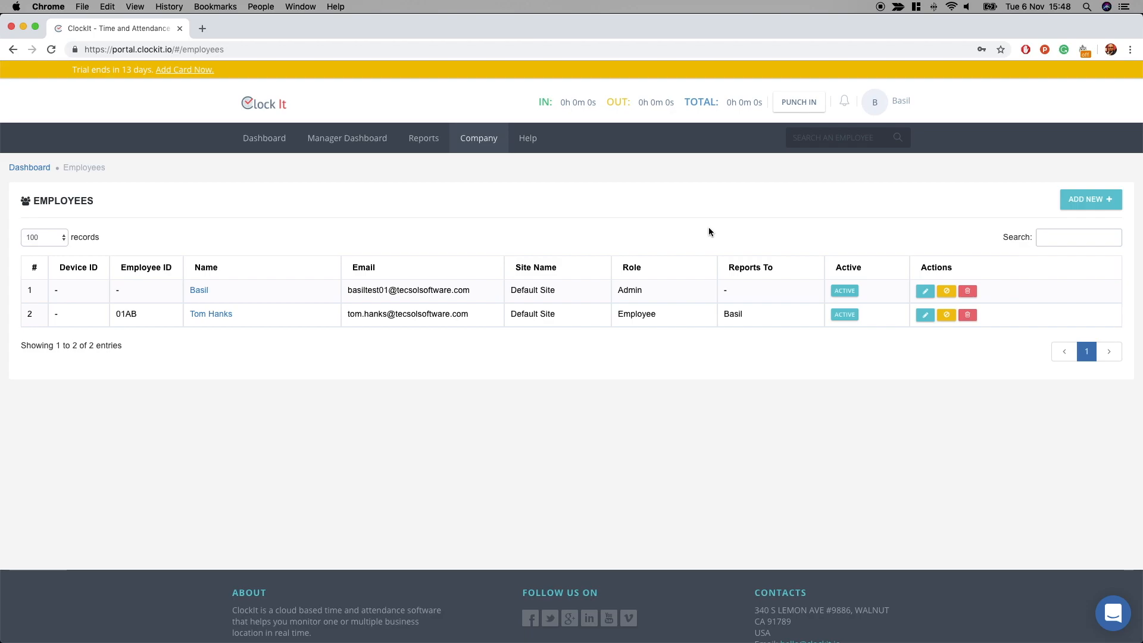
click(266, 109)
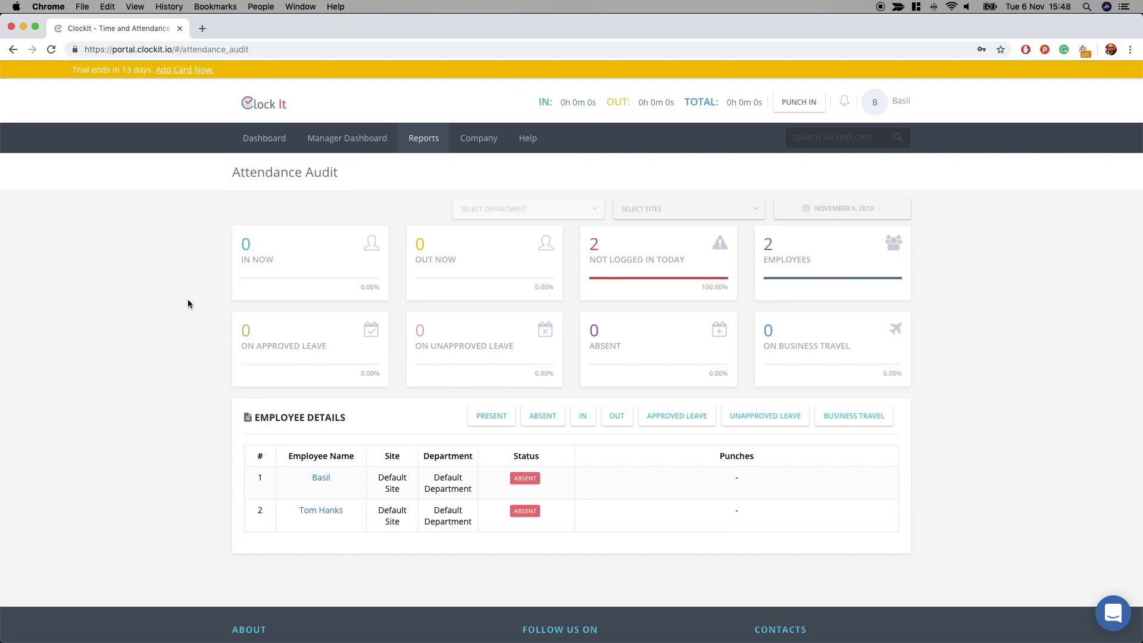
- Log in as the new employee in Safari with their e-mail and password, declining password saving
click(535, 245)
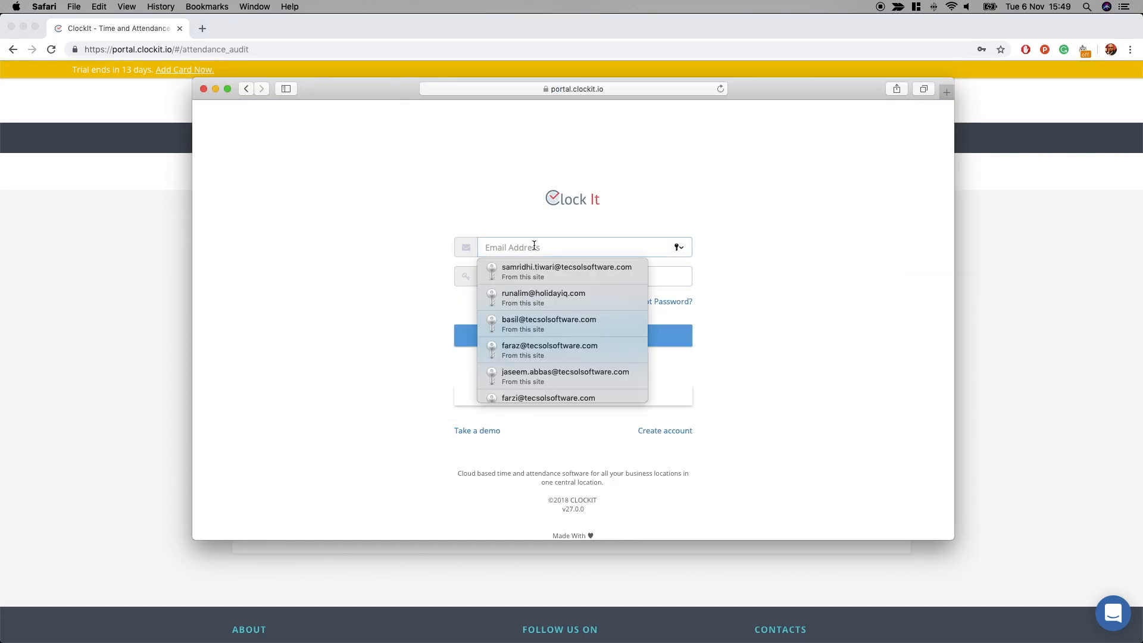
key(Tab)
text(•••••••)
click(632, 347)
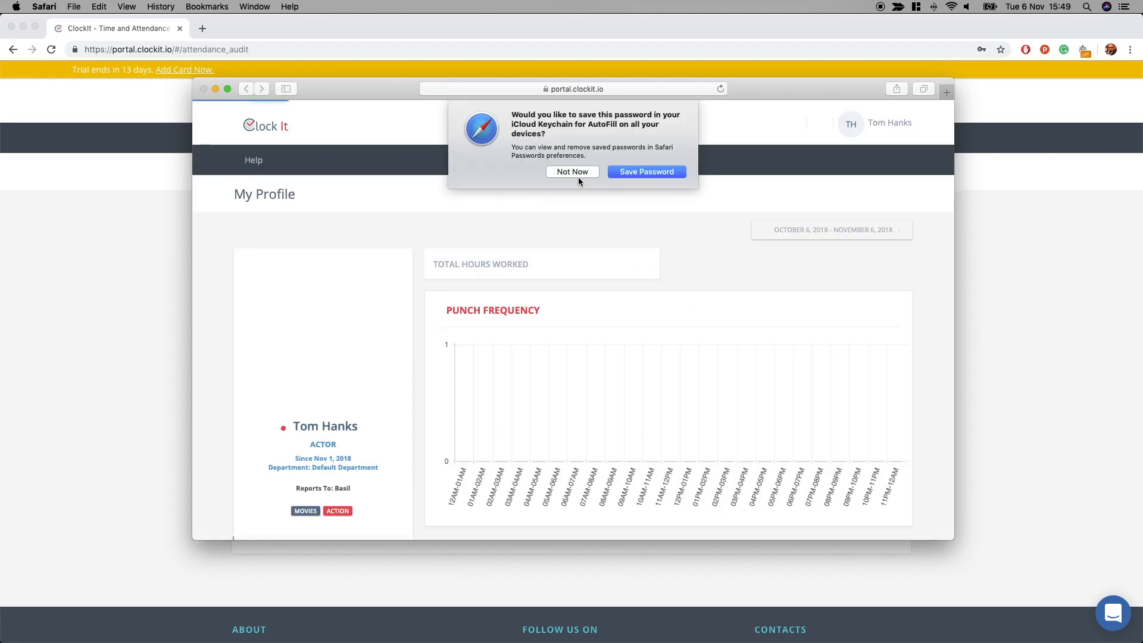
click(590, 178)
- Enlarge the employee's window, punch in, then move it aside to show the admin's Attendance Audit
drag(803, 88, 750, 57)
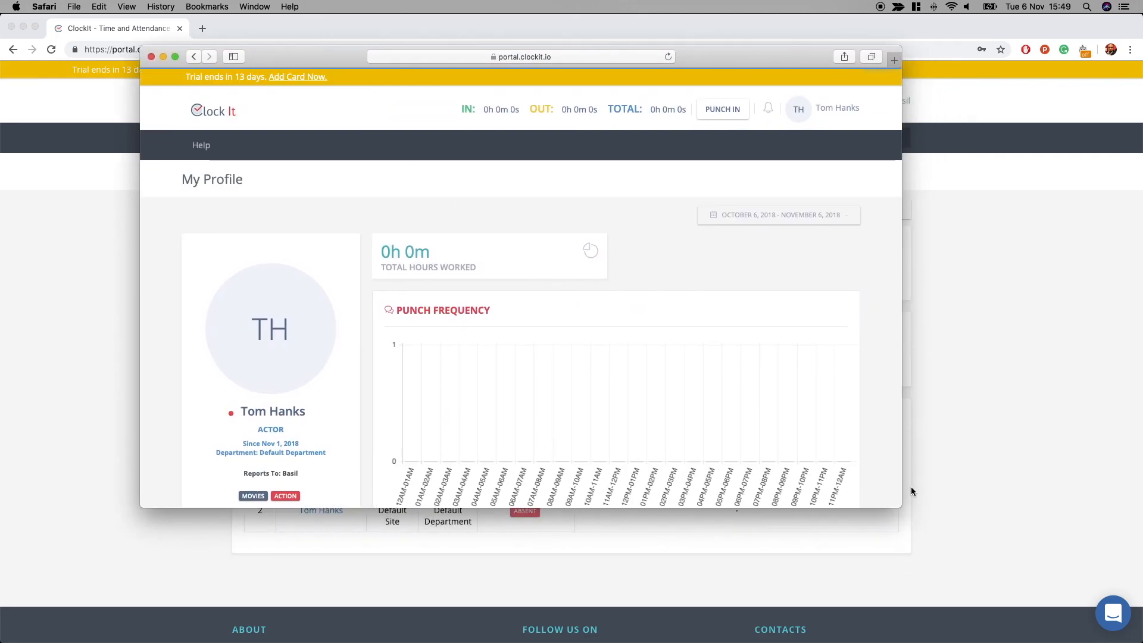
drag(901, 505, 962, 566)
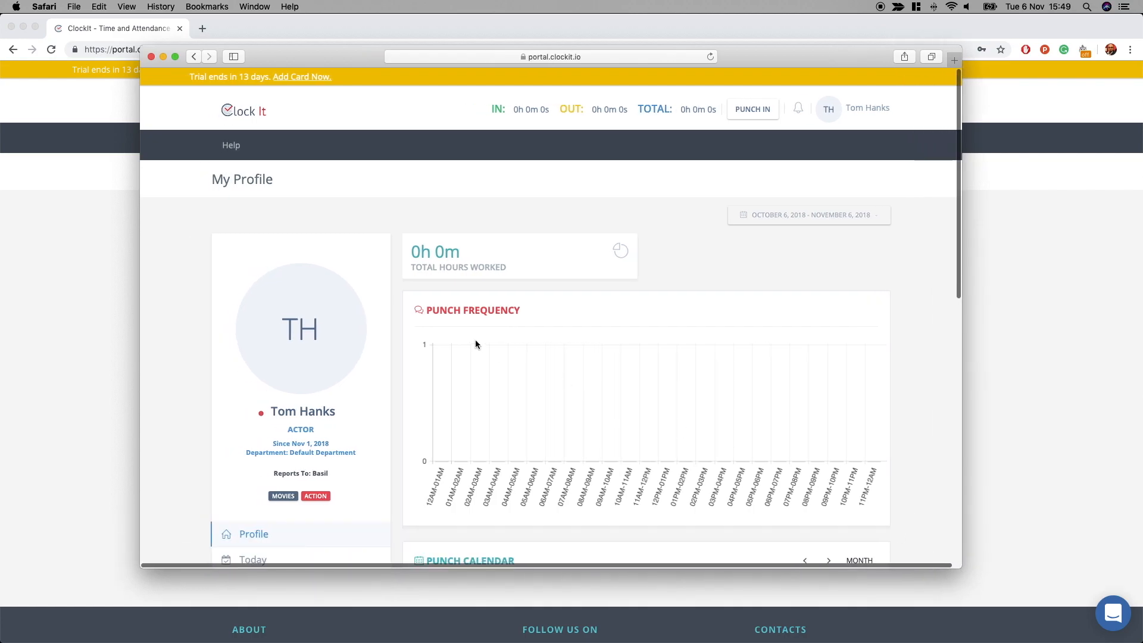
scroll(476, 339, down, 5)
scroll(476, 340, up, 5)
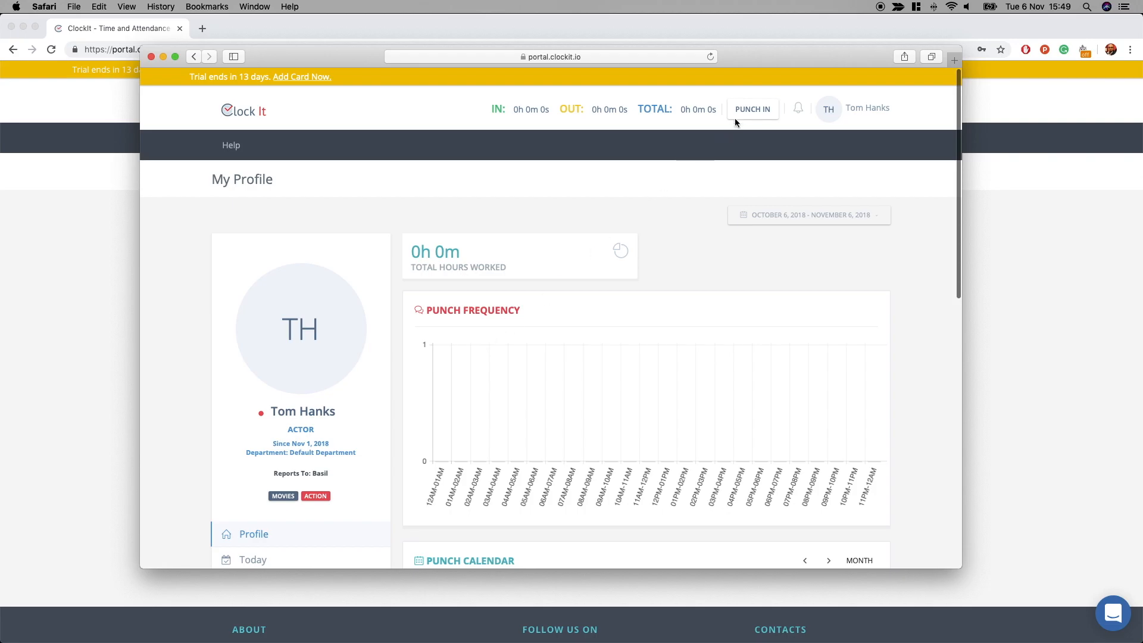
click(746, 113)
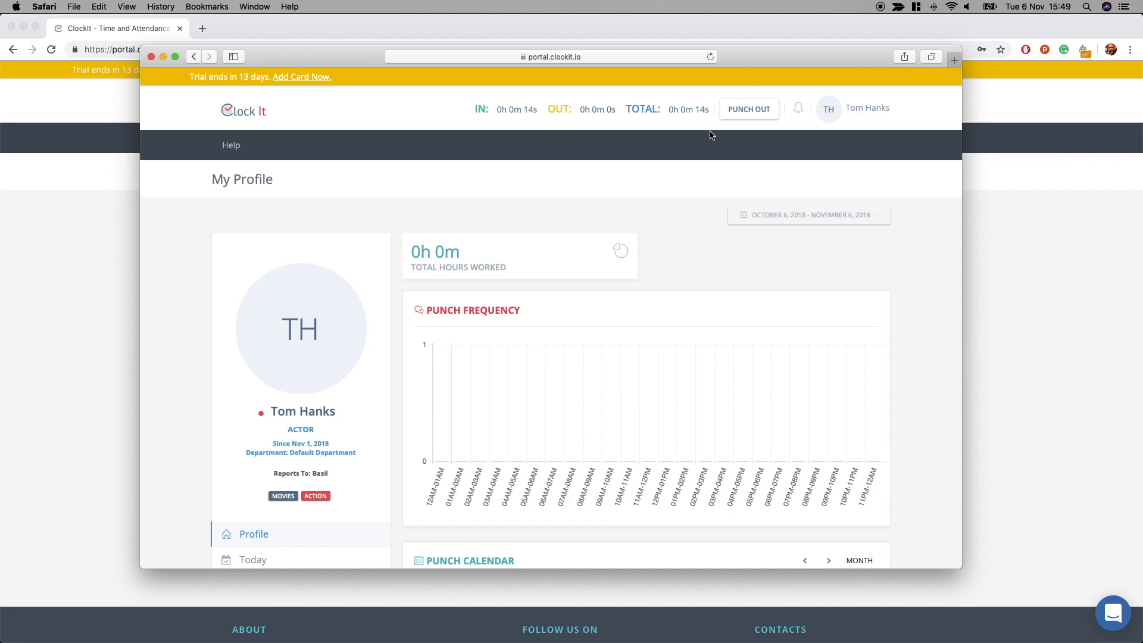
drag(701, 55, 0, 23)
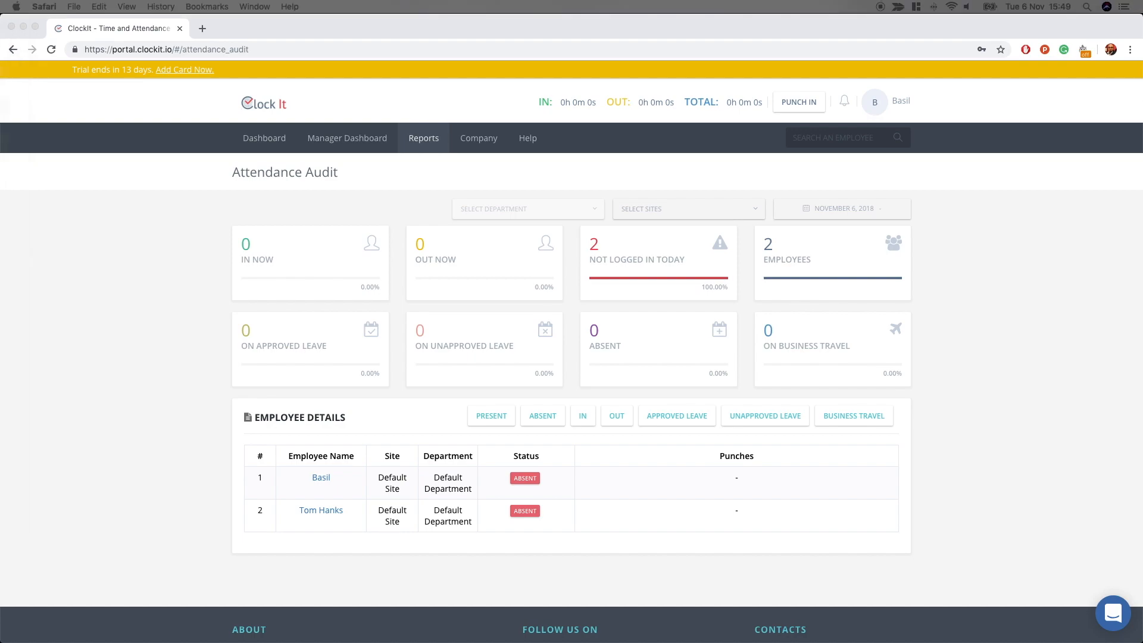
- Reload the Attendance Audit twice to show the 03:49 and 03:50 PM punches
click(51, 50)
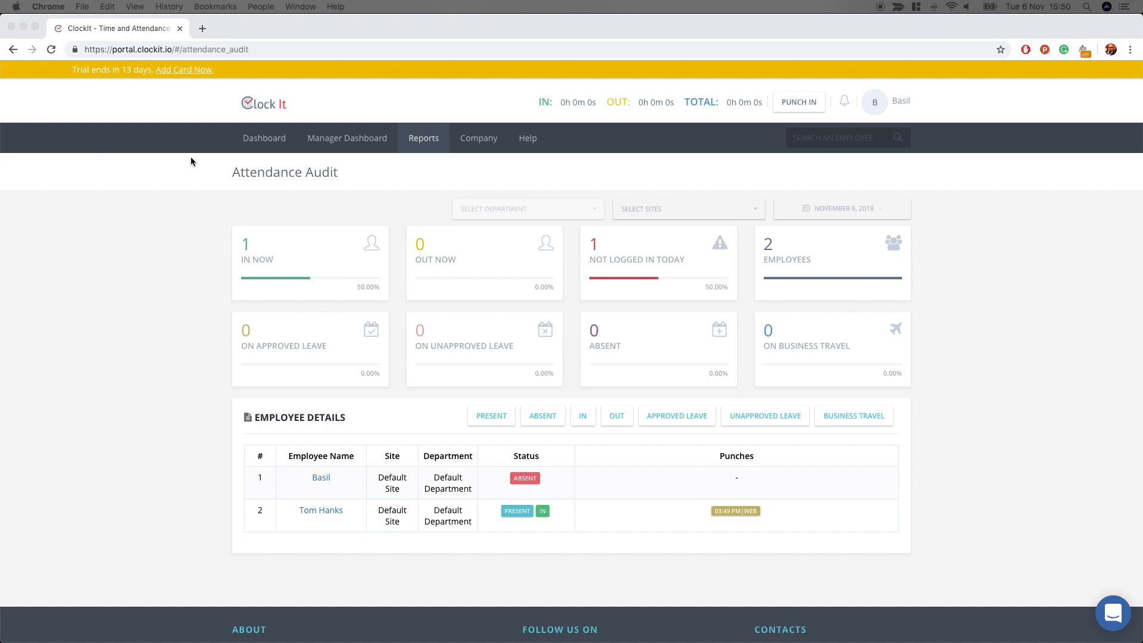
click(51, 49)
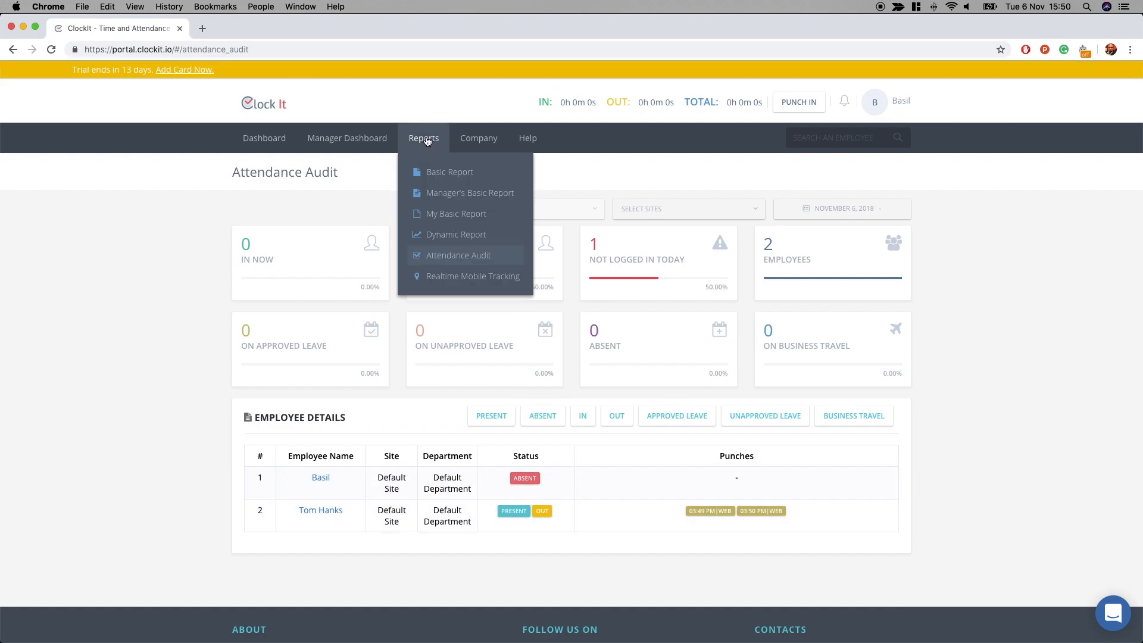
- Load the Attendance Report from Reports > Basic Report and collapse the reports panel
click(452, 173)
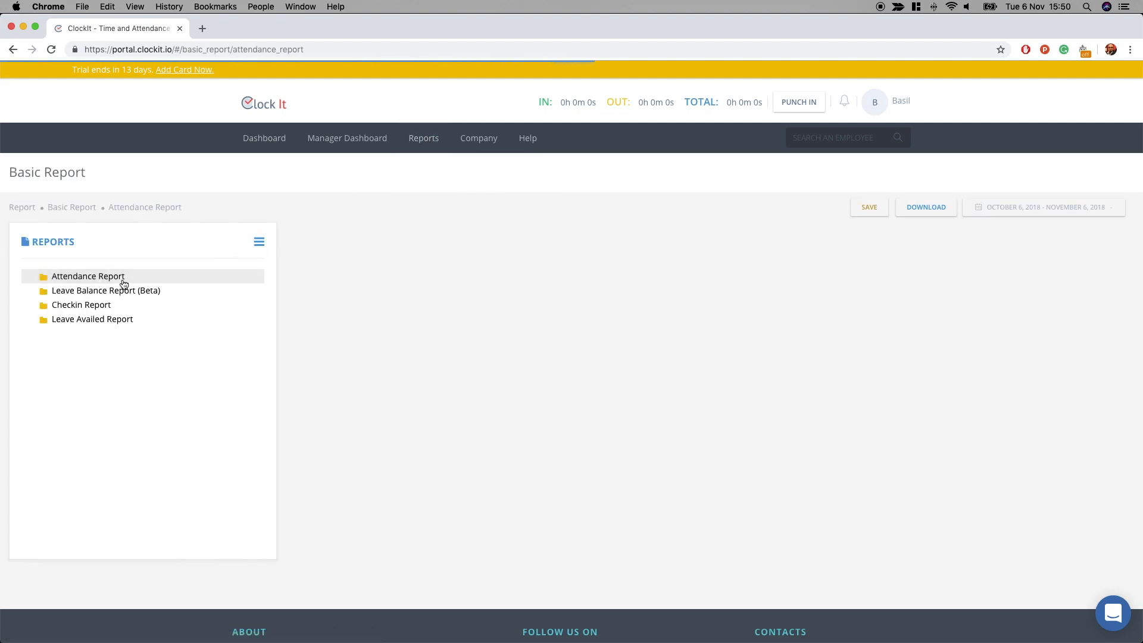
click(123, 280)
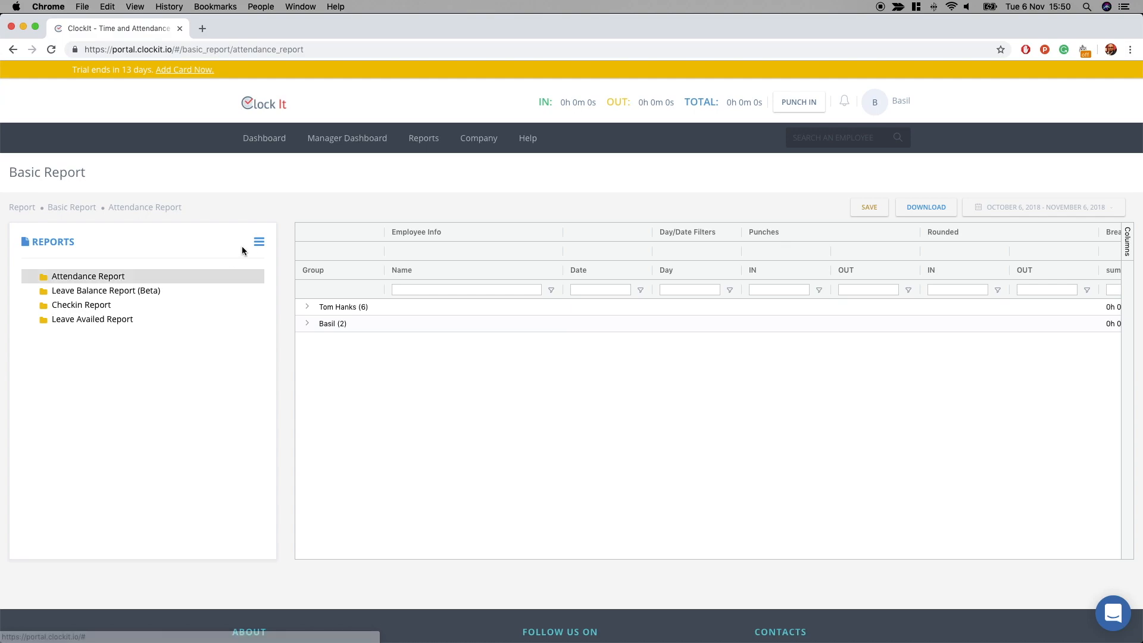
click(260, 244)
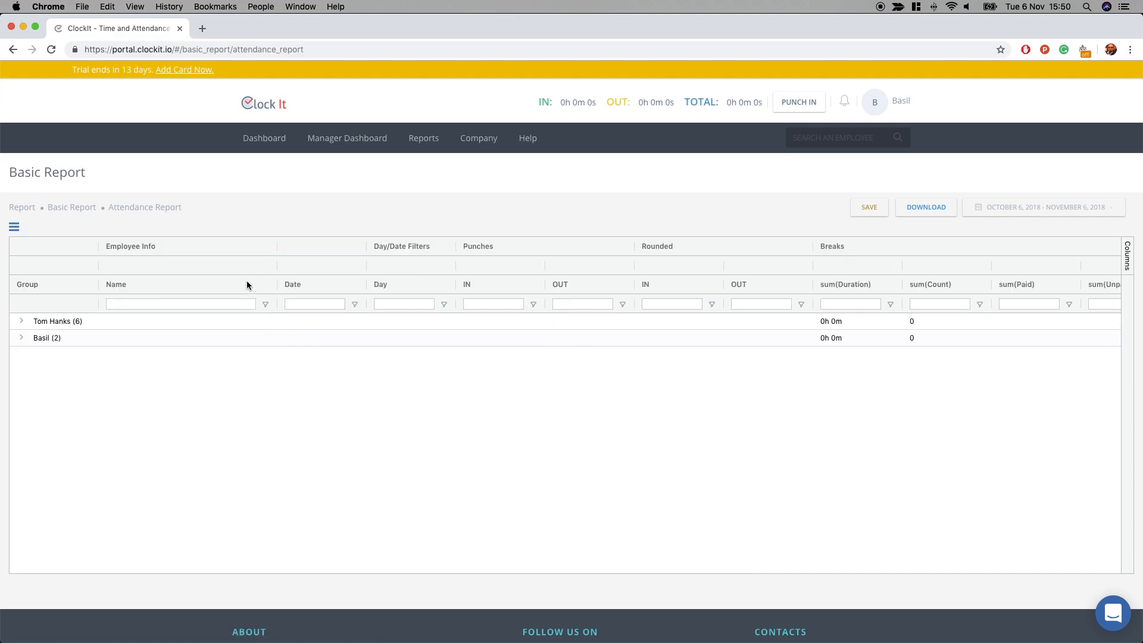
- Expand the new employee's Nov 1–6 rows and scroll to the 03:49/03:50 PM punches
click(21, 321)
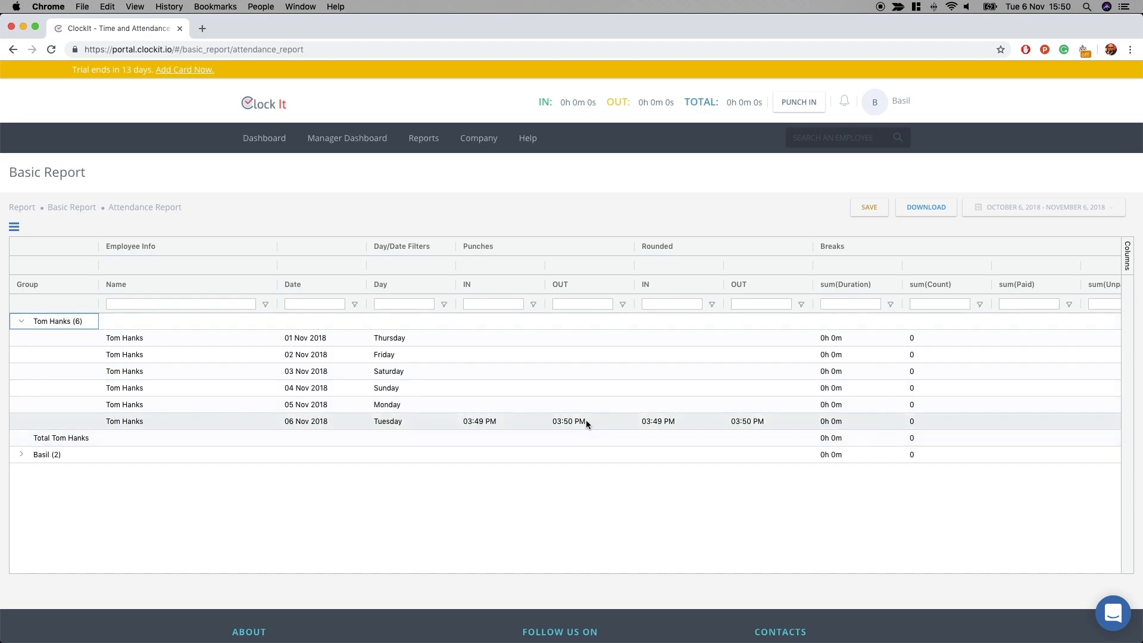
scroll(790, 422, right, 5)
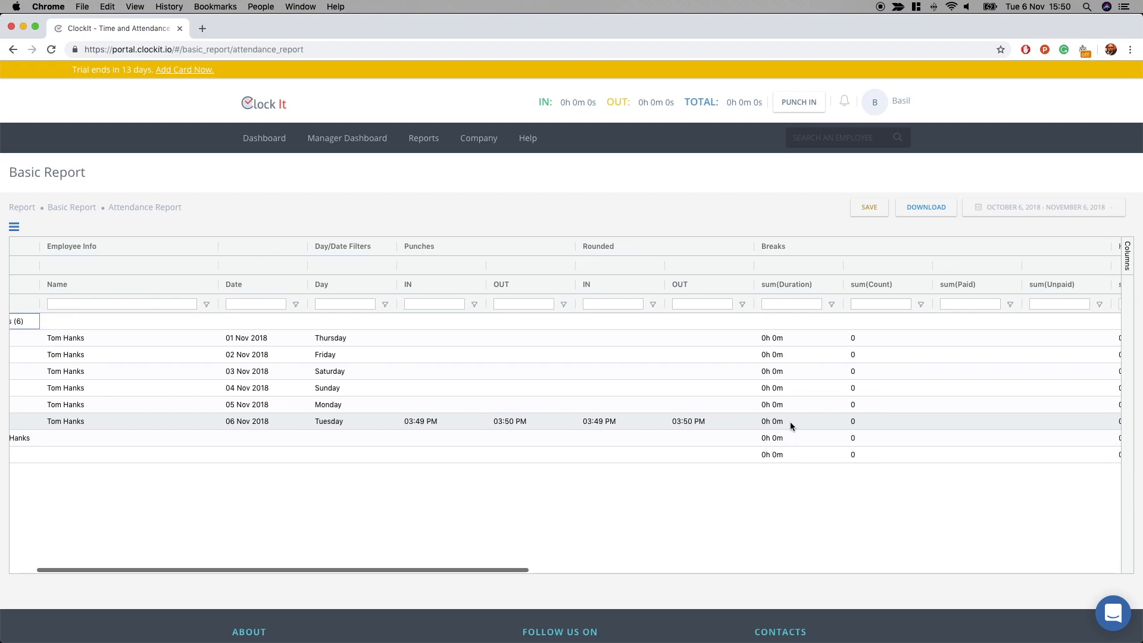
scroll(791, 422, right, 3)
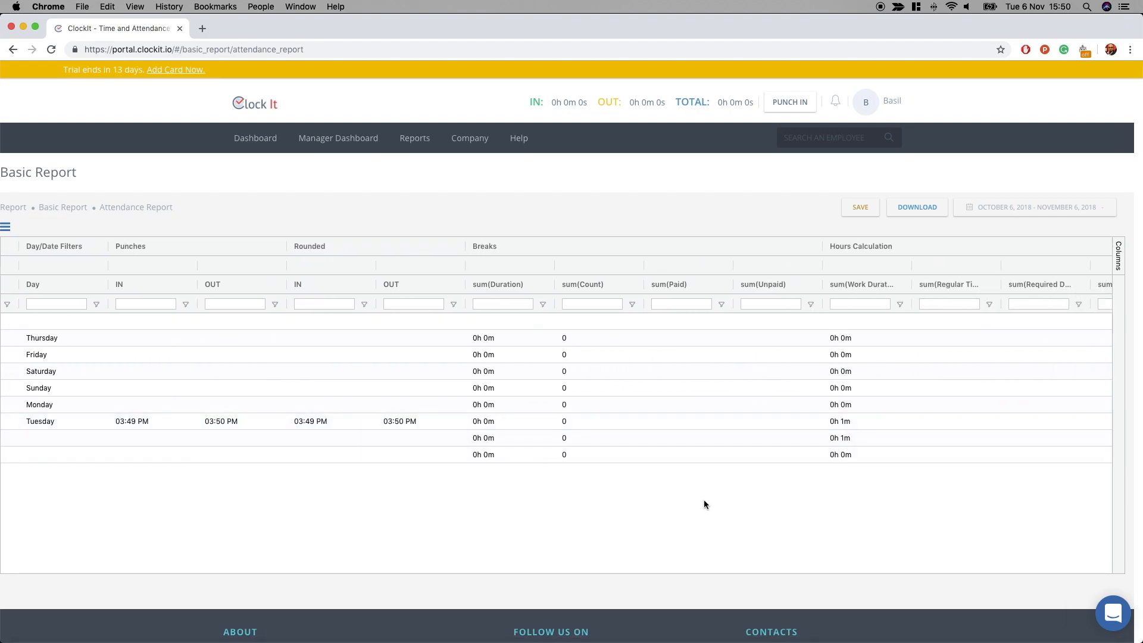
scroll(704, 504, right, 2)
scroll(704, 504, right, 6)
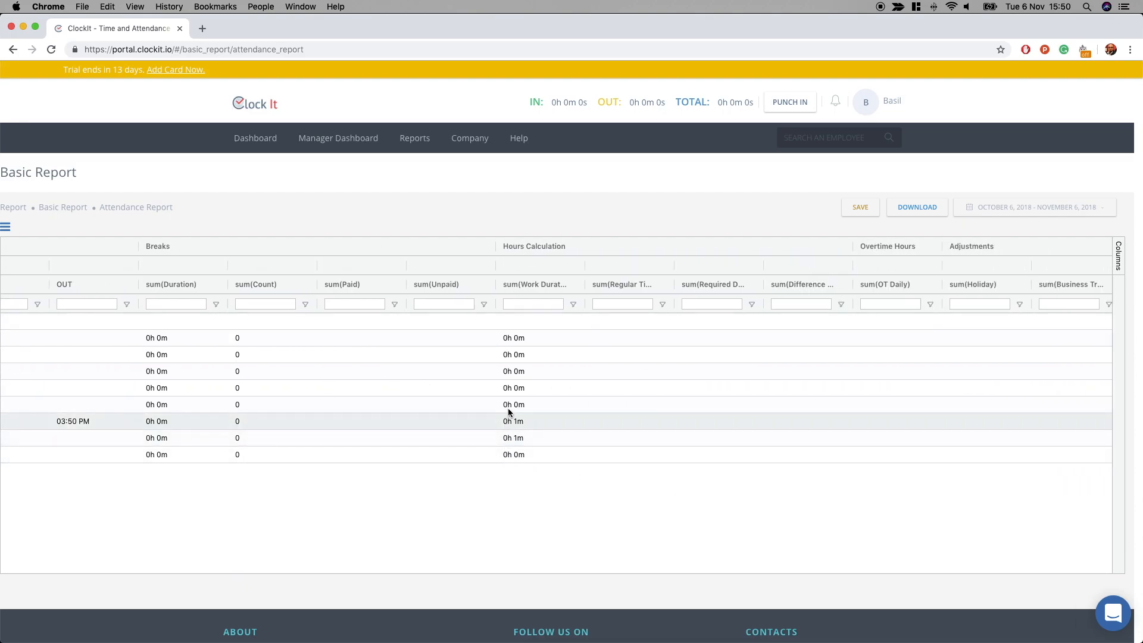
scroll(531, 429, left, 14)
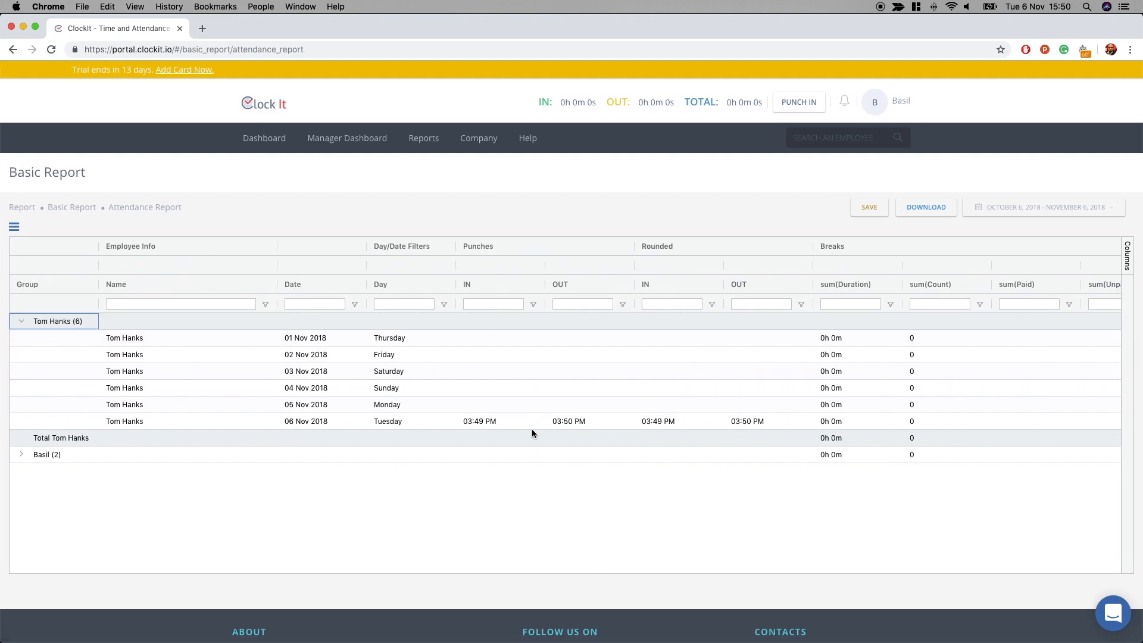
scroll(513, 455, down, 1)
scroll(518, 409, up, 1)
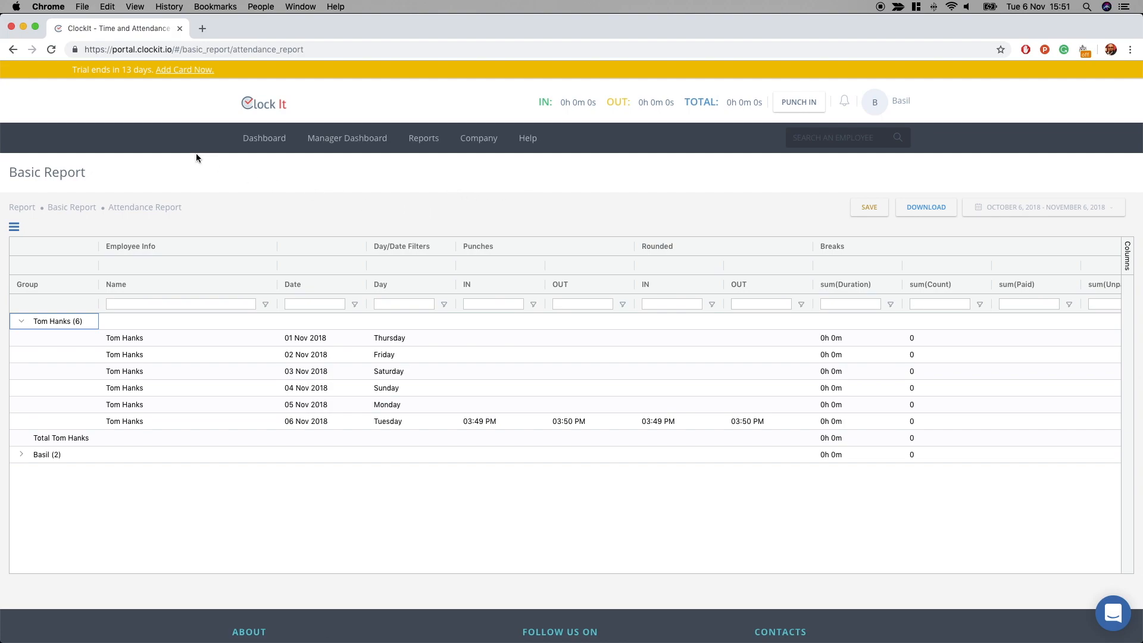
- Open billing from the trial banner, review the Nano $15/month plan list, and check the support chat
click(177, 70)
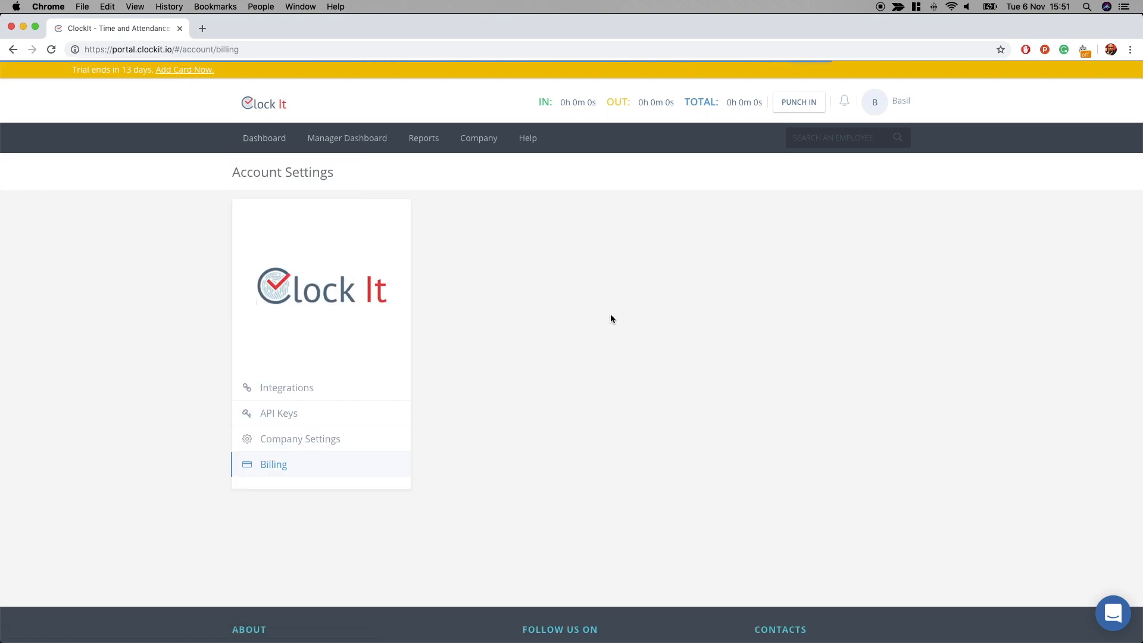
scroll(613, 322, up, 4)
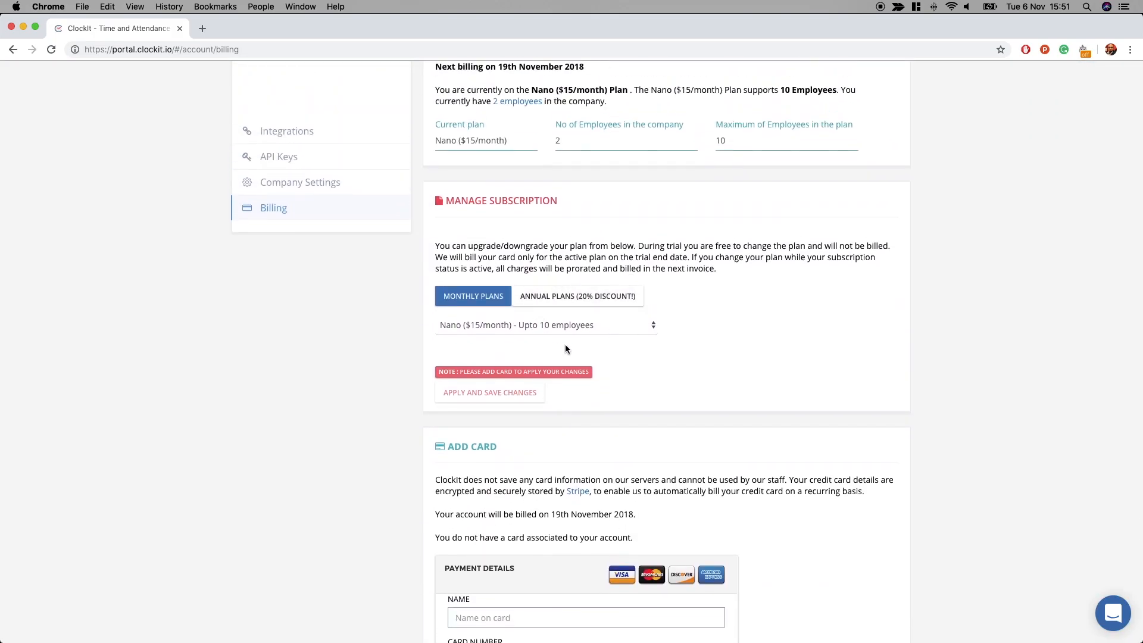
click(599, 327)
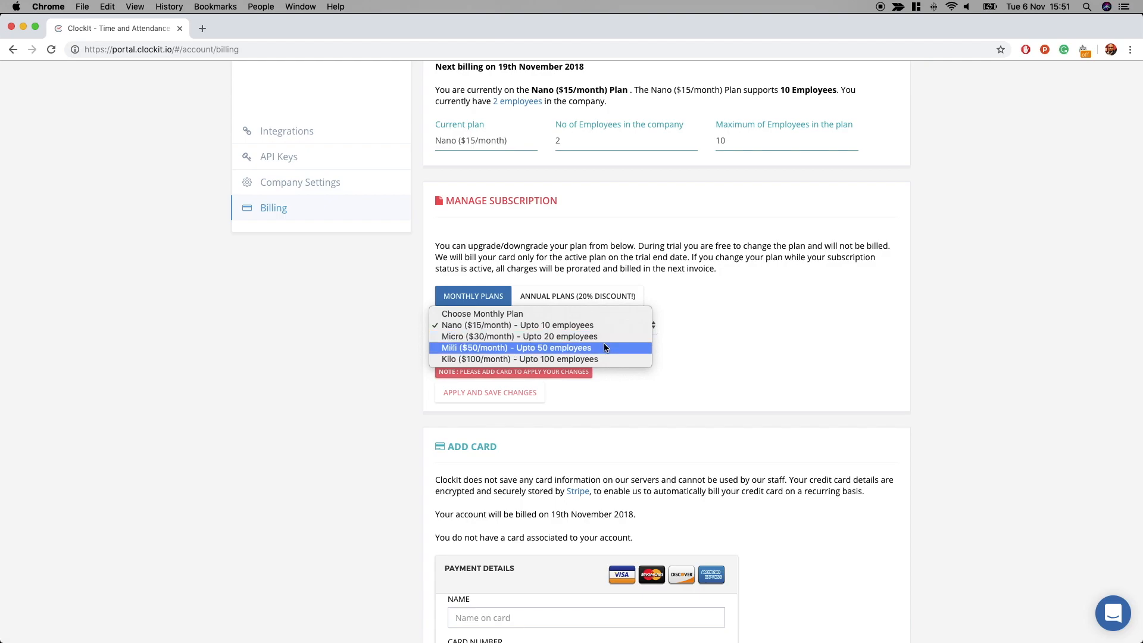
click(689, 355)
scroll(673, 338, down, 7)
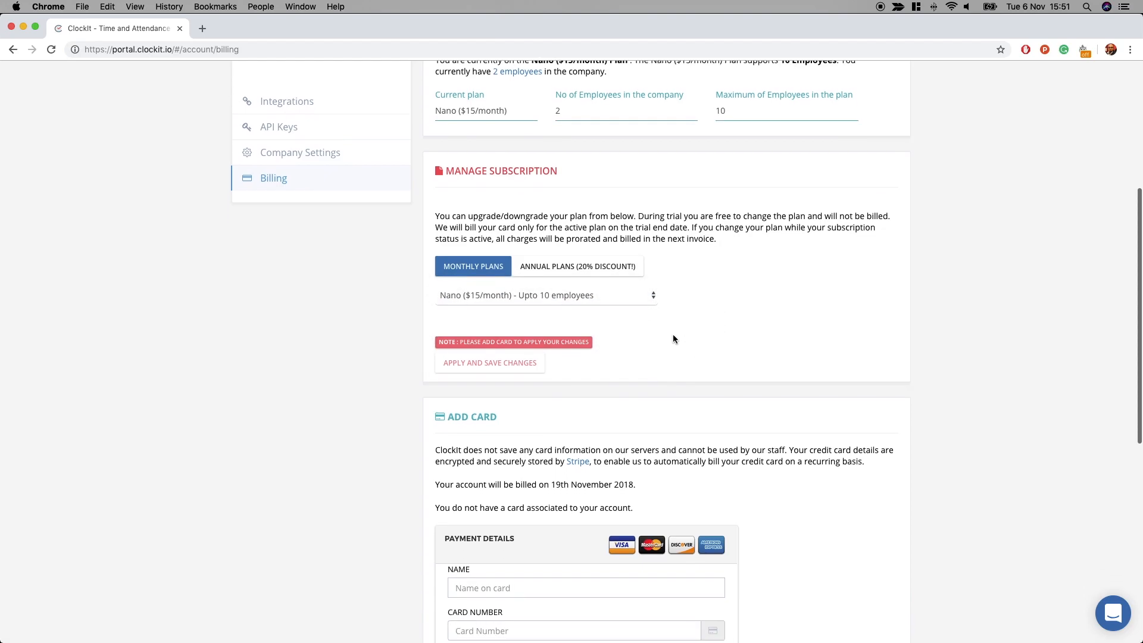
scroll(567, 392, up, 8)
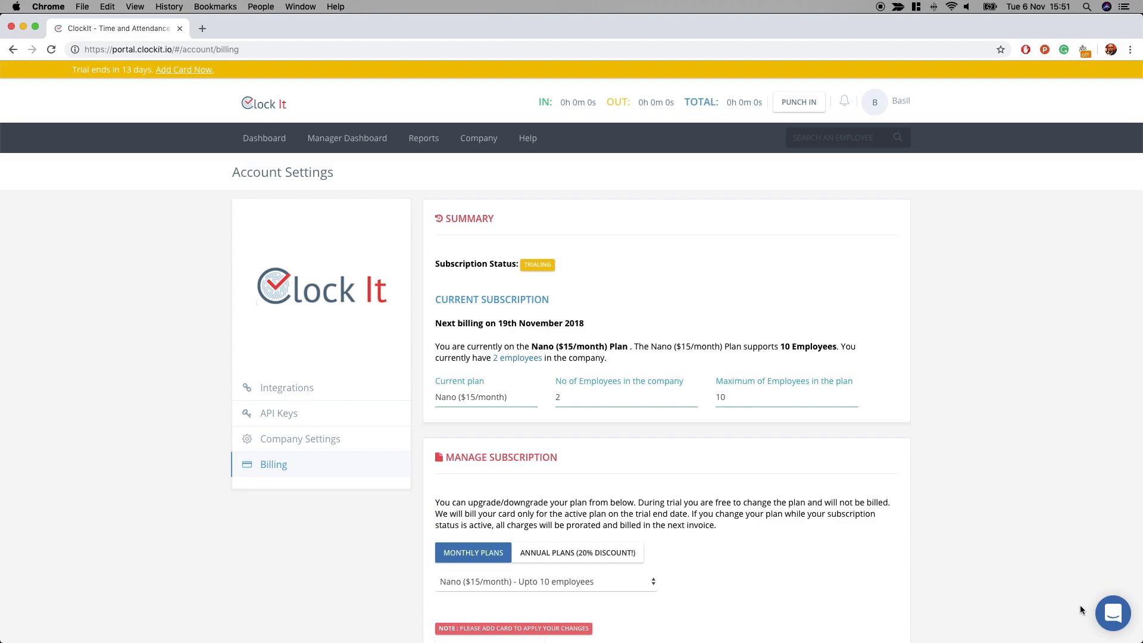
click(1122, 610)
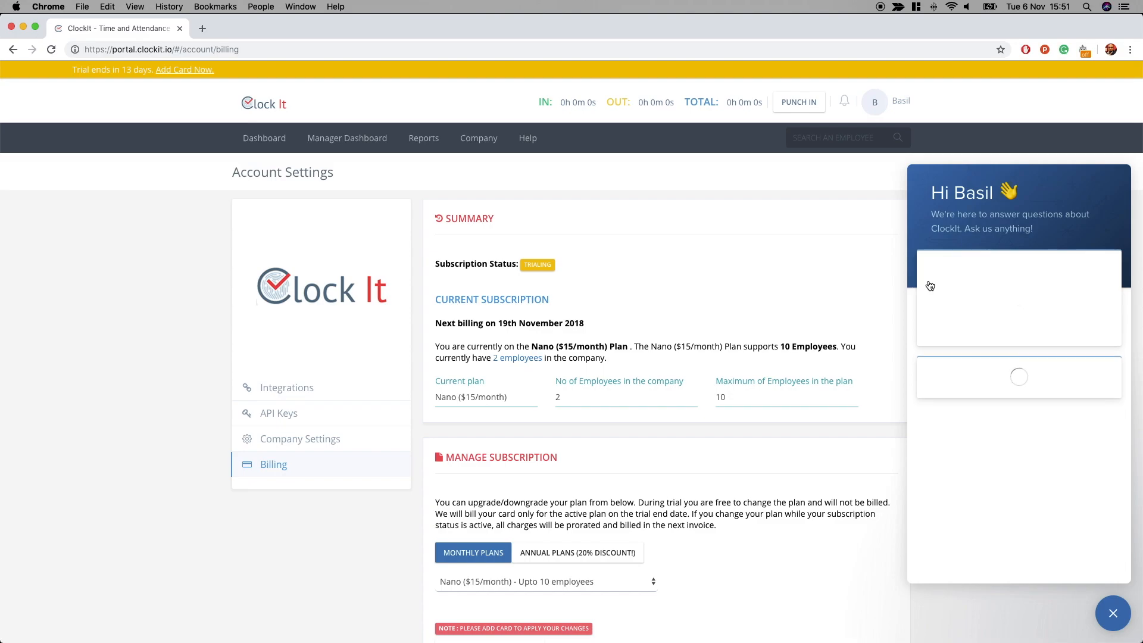
click(1114, 614)
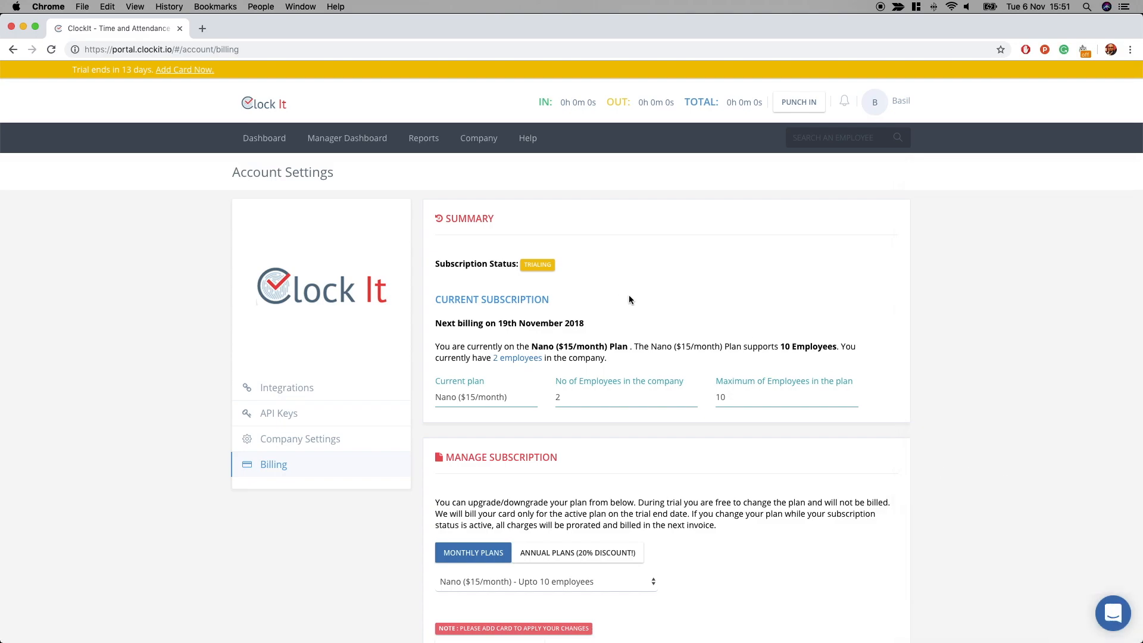